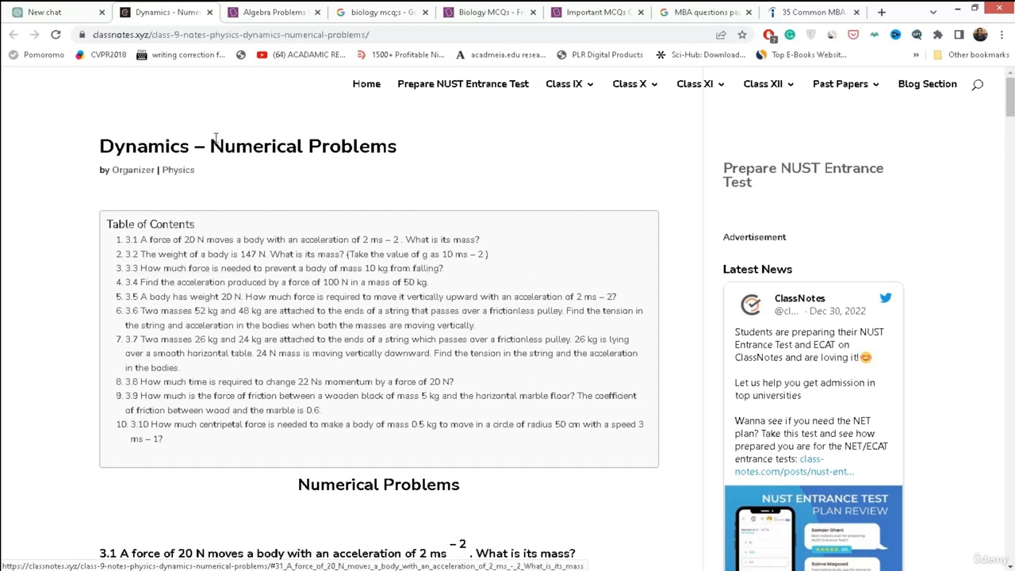
Step: Copy the question text of problem 3.1 from the Dynamics numerical problems page
{"action": "left_click_drag", "start_coordinate": [209, 147], "coordinate": [394, 148]}
{"action": "scroll", "coordinate": [329, 318], "scroll_direction": "down", "scroll_amount": 4}
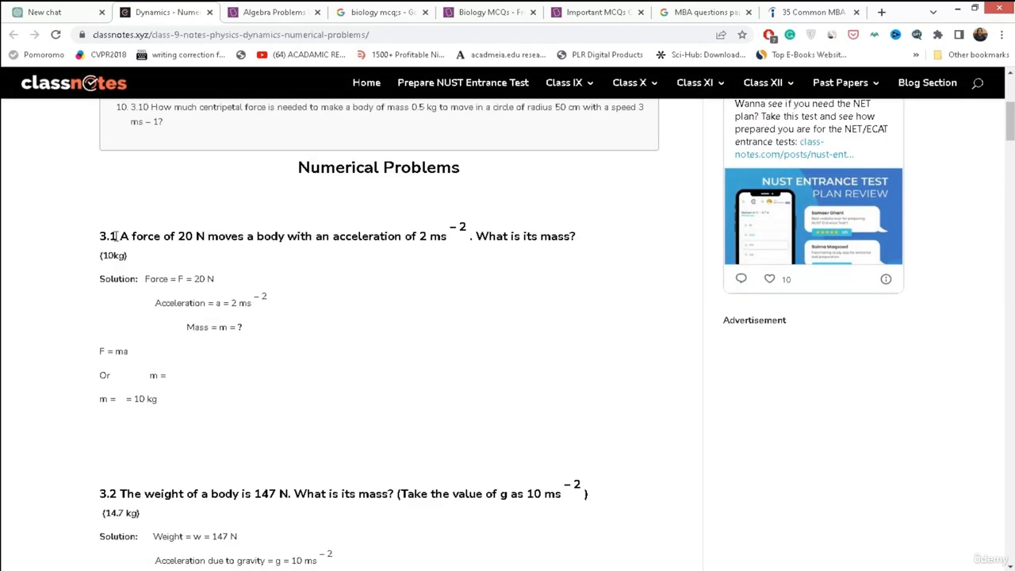
{"action": "scroll", "coordinate": [244, 242], "scroll_direction": "up", "scroll_amount": 1}
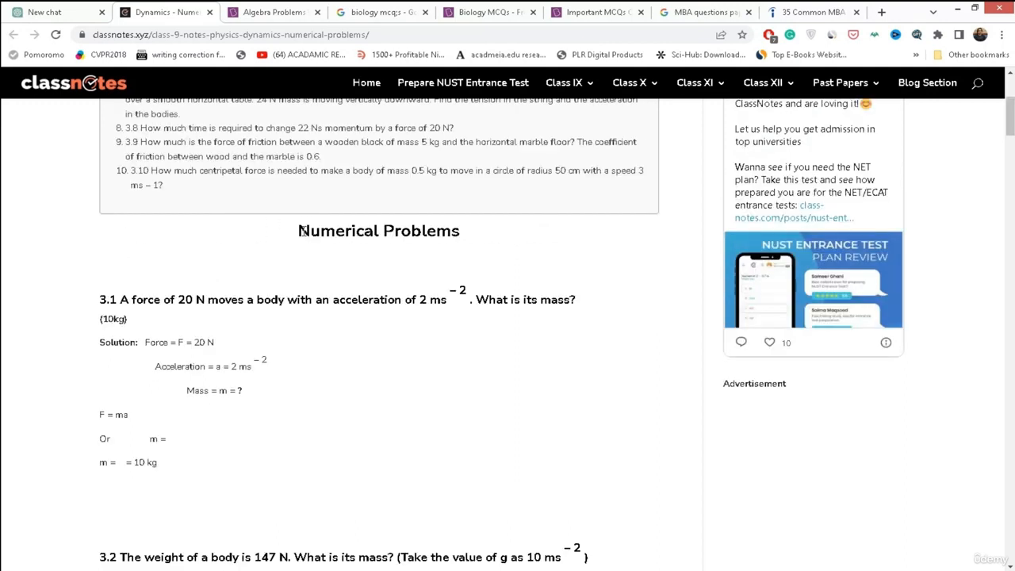
{"action": "left_click_drag", "start_coordinate": [302, 230], "coordinate": [547, 238]}
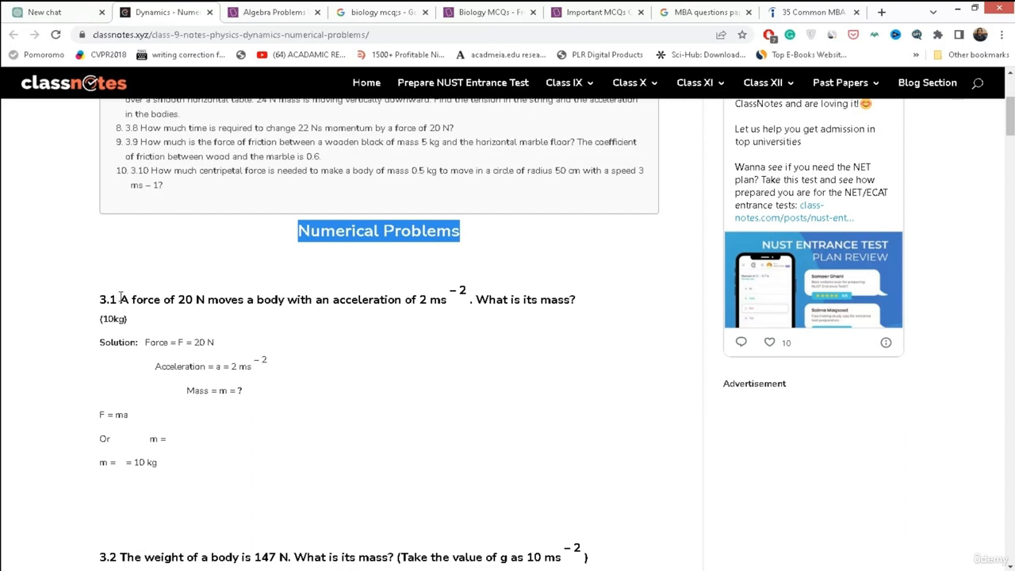
{"action": "left_click_drag", "start_coordinate": [120, 298], "coordinate": [602, 301]}
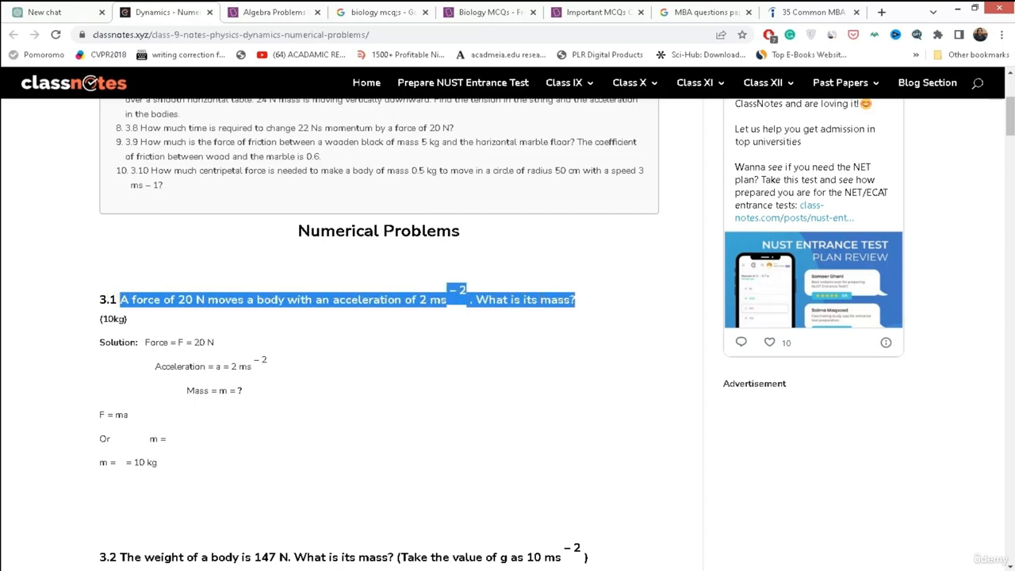
{"action": "right_click", "coordinate": [539, 302]}
{"action": "left_click", "coordinate": [565, 311]}
Step: In the ChatGPT chat, write "please solve this problem step by step as i am of class 5th student :" with the copied problem on a new line
{"action": "left_click", "coordinate": [36, 11]}
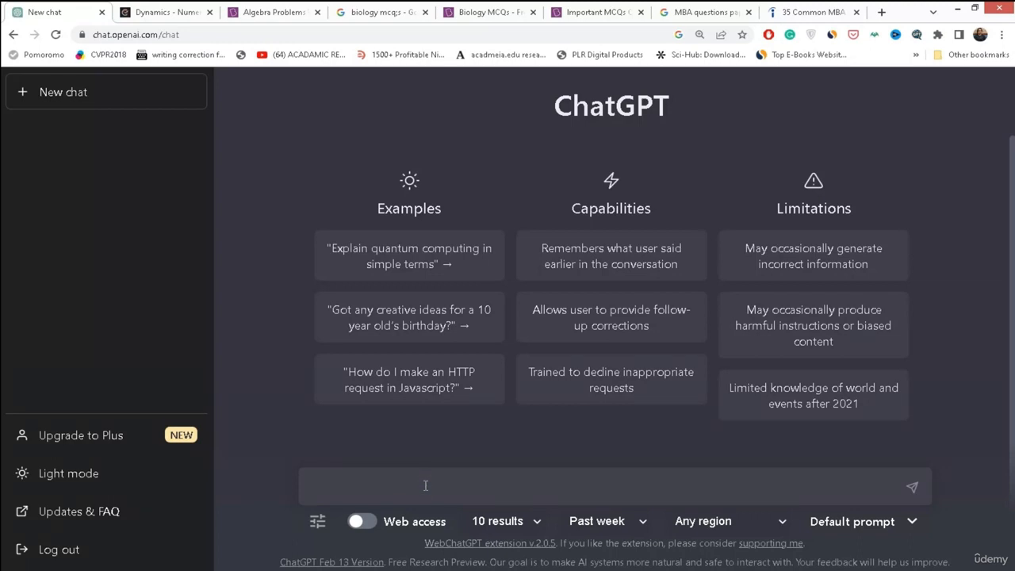
{"action": "type", "text": "please solve this probl"}
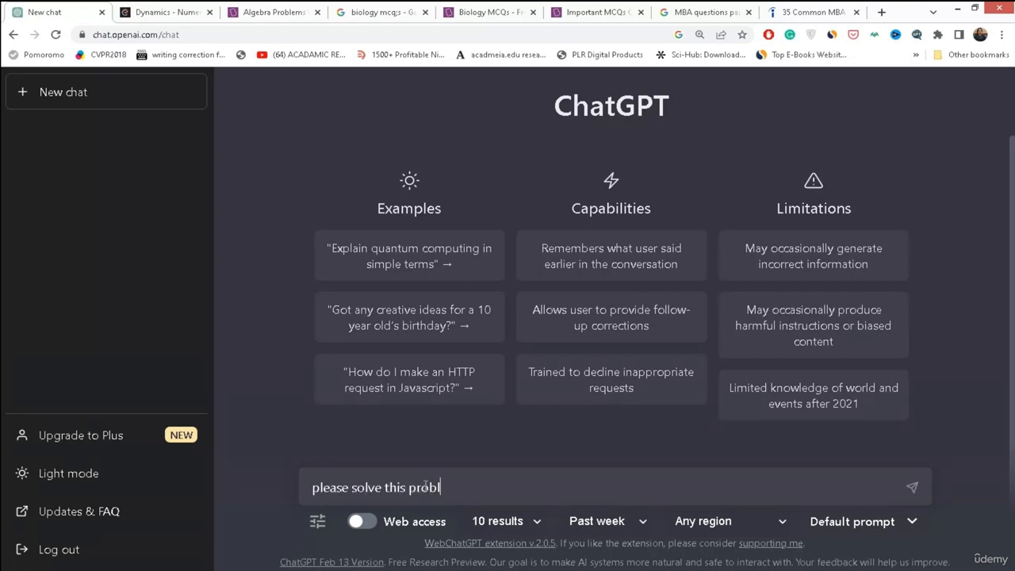
{"action": "type", "text": "em step by step as "}
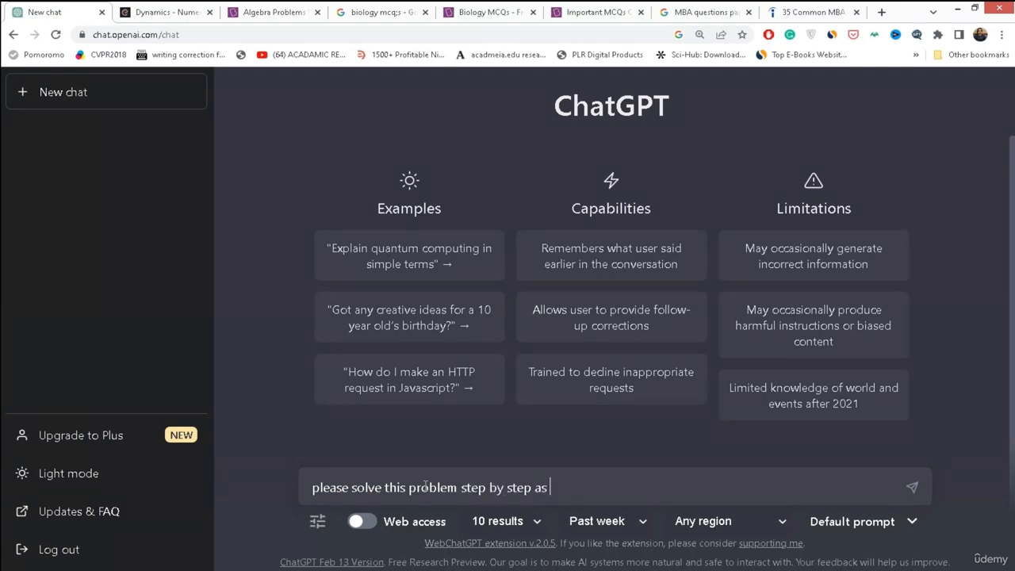
{"action": "type", "text": "i am of class 5th student :"}
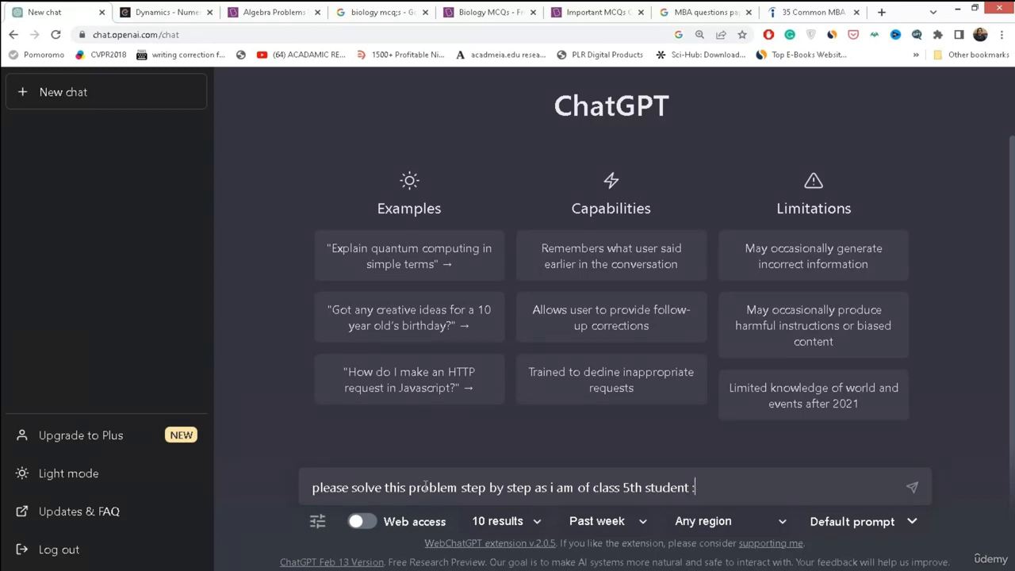
{"action": "key", "text": "shift+Return"}
{"action": "key", "text": "ctrl+v"}
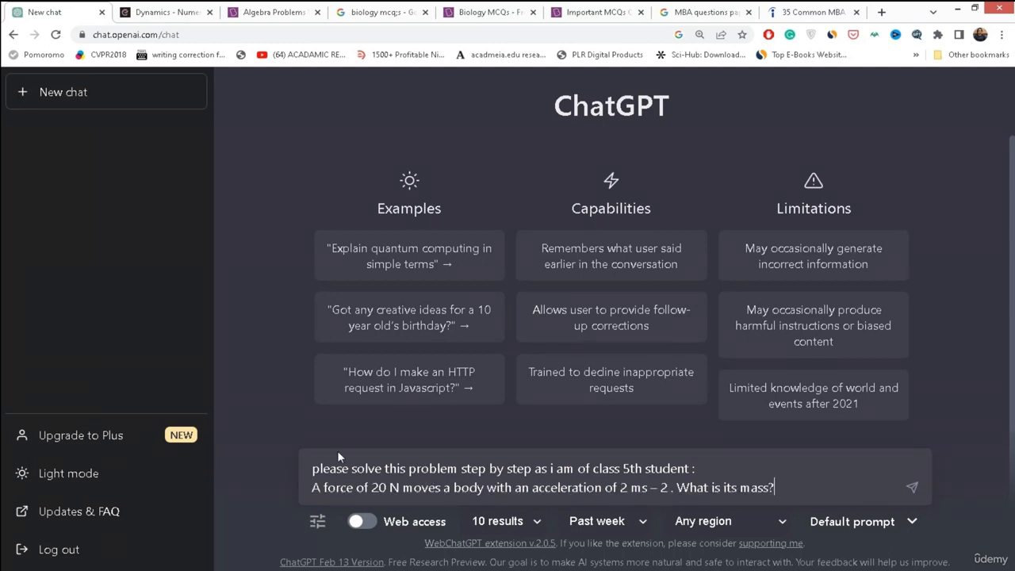
Step: Check the instruction and problem lines of the prompt and submit it
{"action": "left_click_drag", "start_coordinate": [706, 468], "coordinate": [314, 468]}
{"action": "left_click", "coordinate": [697, 468]}
{"action": "left_click_drag", "start_coordinate": [793, 488], "coordinate": [308, 492]}
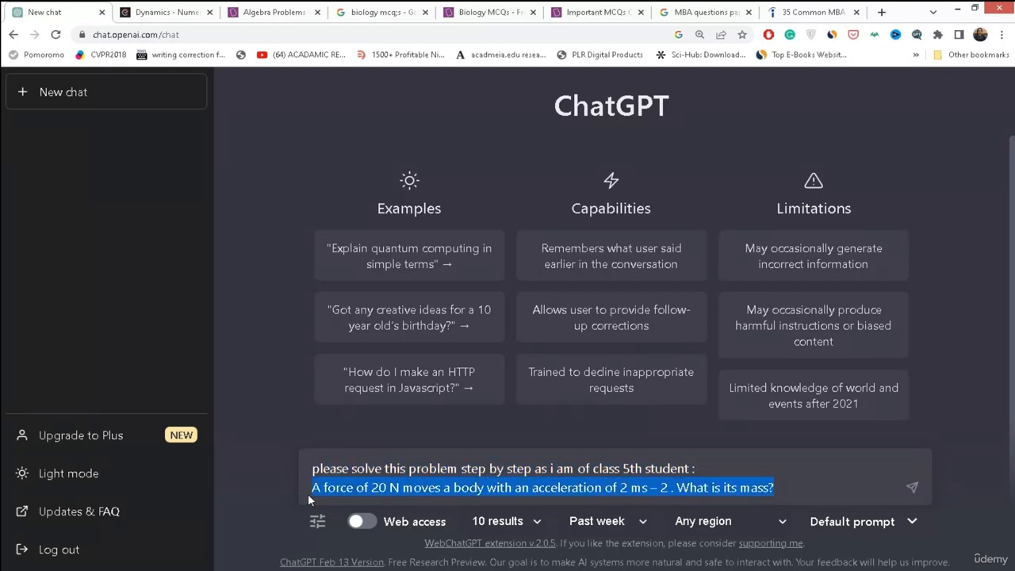
{"action": "left_click", "coordinate": [314, 488]}
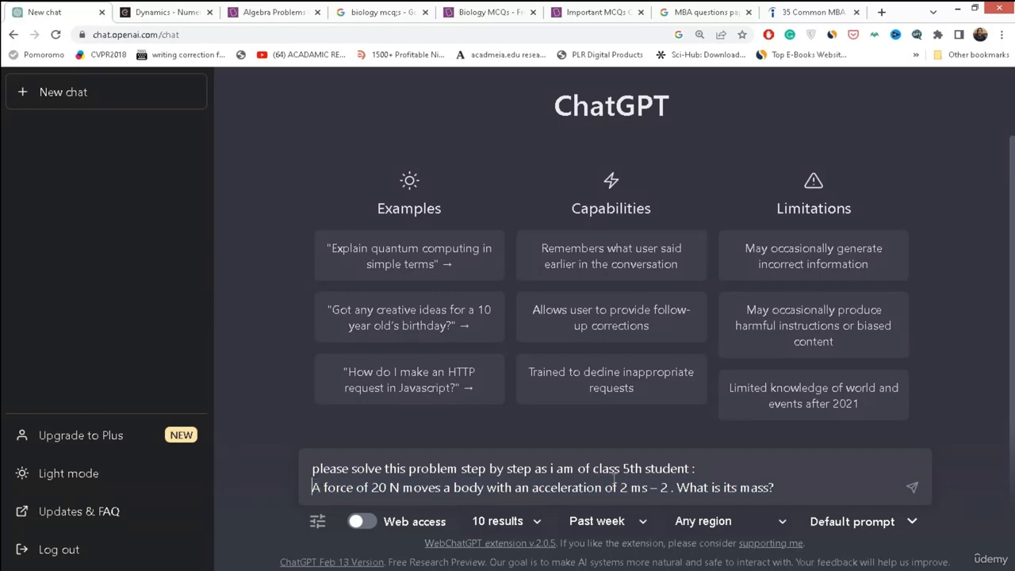
{"action": "key", "text": "Return"}
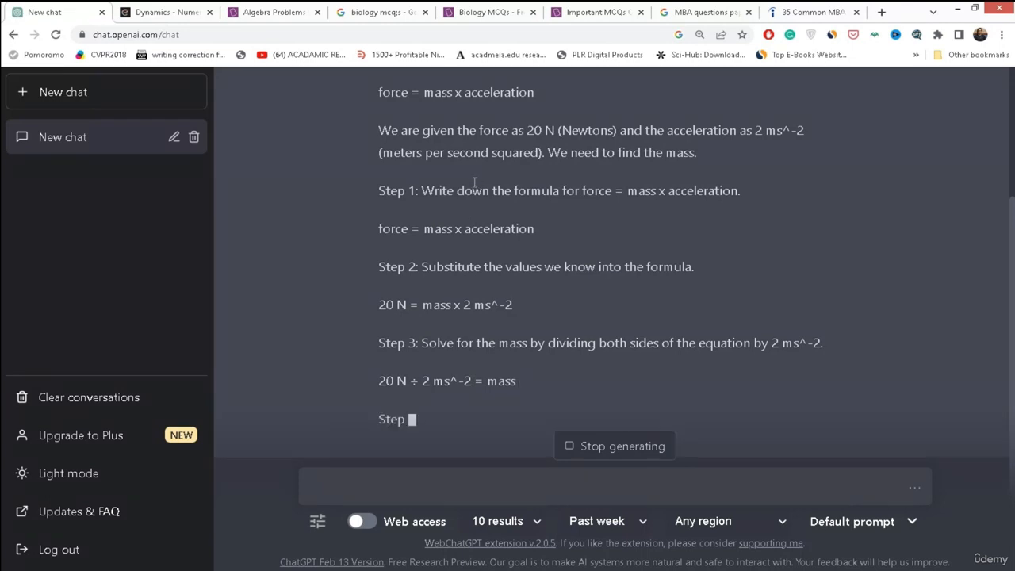
Step: Read through the formula, the numbered solution steps and the final answer in the generated response
{"action": "double_click", "coordinate": [474, 225]}
{"action": "left_click", "coordinate": [441, 188]}
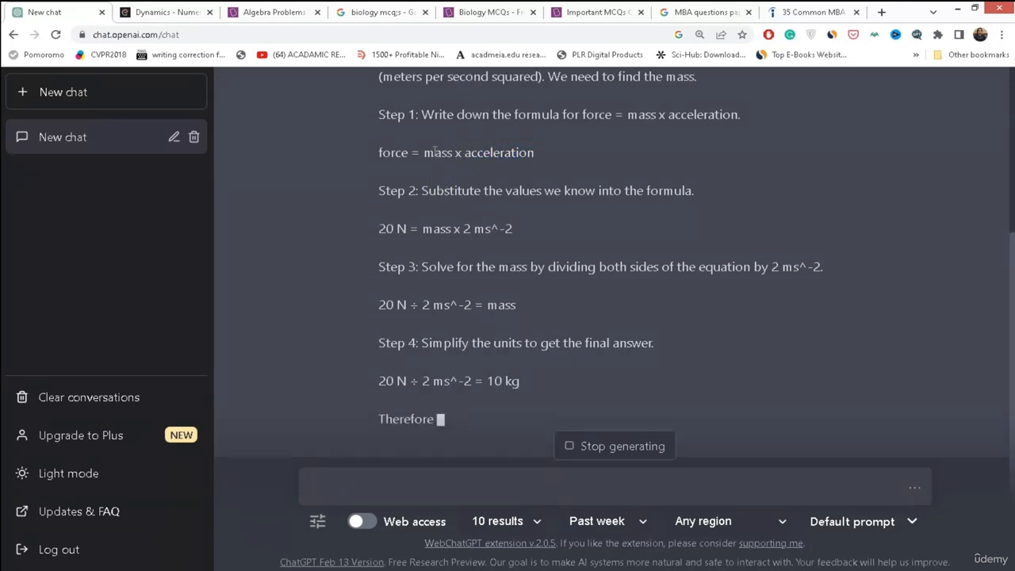
{"action": "left_click_drag", "start_coordinate": [440, 187], "coordinate": [542, 152]}
{"action": "left_click", "coordinate": [436, 107]}
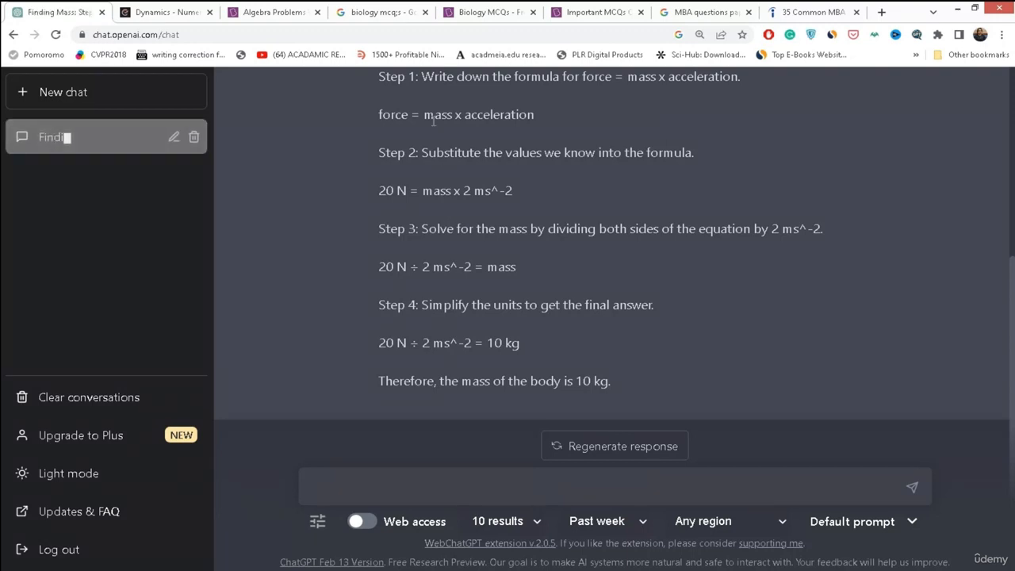
{"action": "left_click_drag", "start_coordinate": [378, 134], "coordinate": [556, 383]}
{"action": "left_click", "coordinate": [621, 391]}
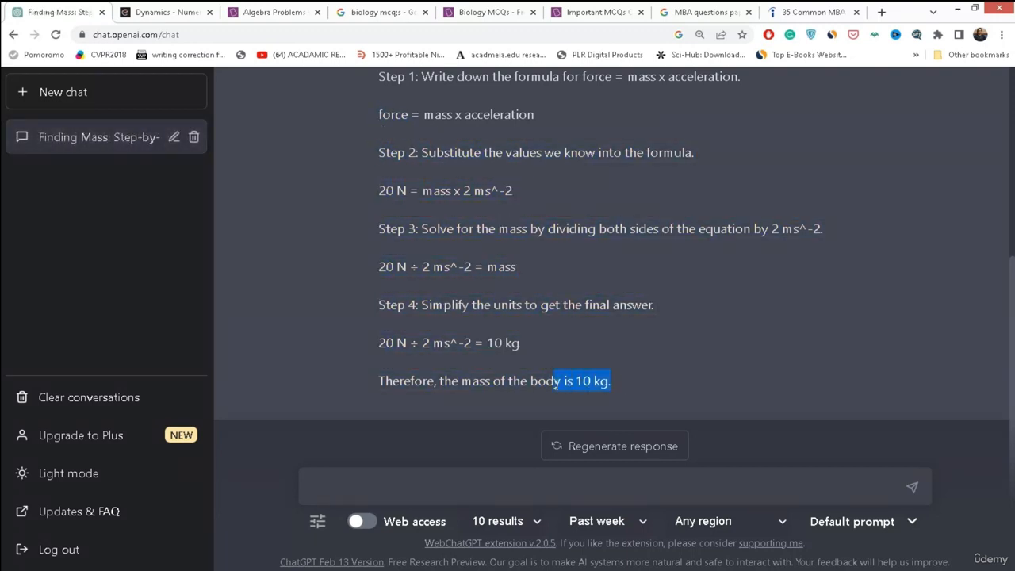
Step: Compare the published solution of problem 3.1 on the Dynamics page with the final answer in ChatGPT
{"action": "key", "text": "ctrl+Tab"}
{"action": "scroll", "coordinate": [281, 365], "scroll_direction": "down", "scroll_amount": 3}
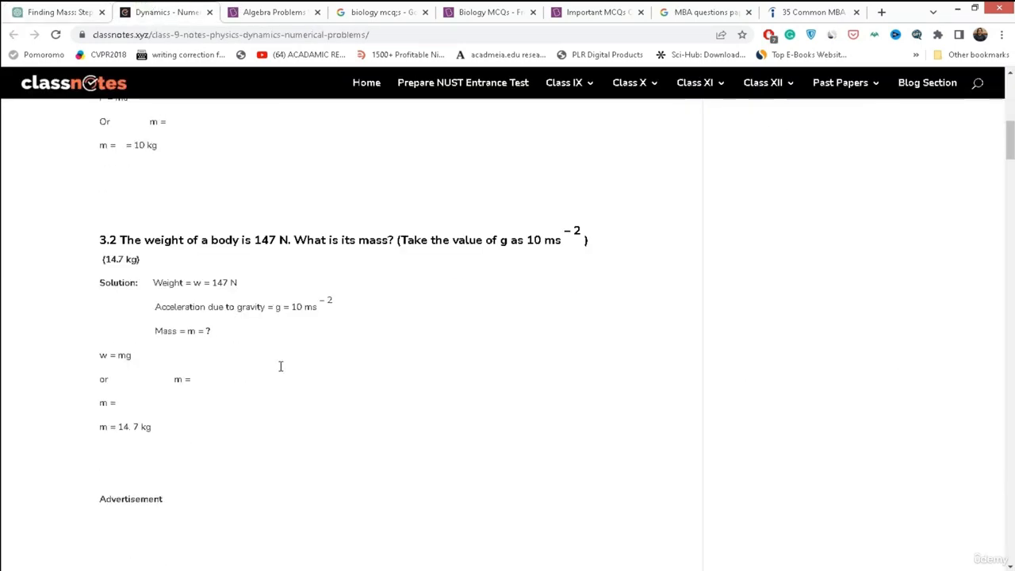
{"action": "scroll", "coordinate": [280, 366], "scroll_direction": "up", "scroll_amount": 2}
{"action": "left_click_drag", "start_coordinate": [168, 274], "coordinate": [90, 282]}
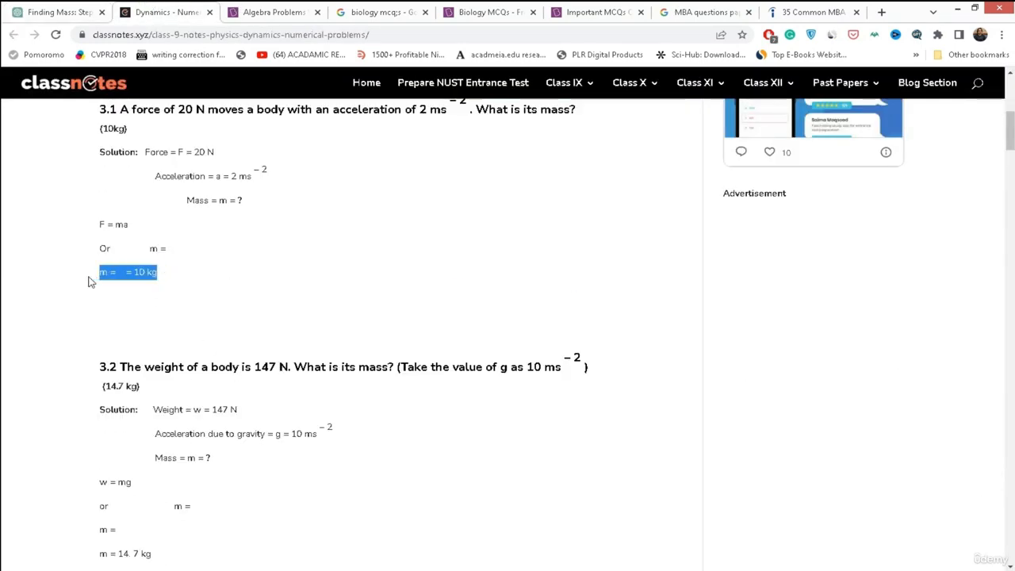
{"action": "left_click", "coordinate": [50, 12]}
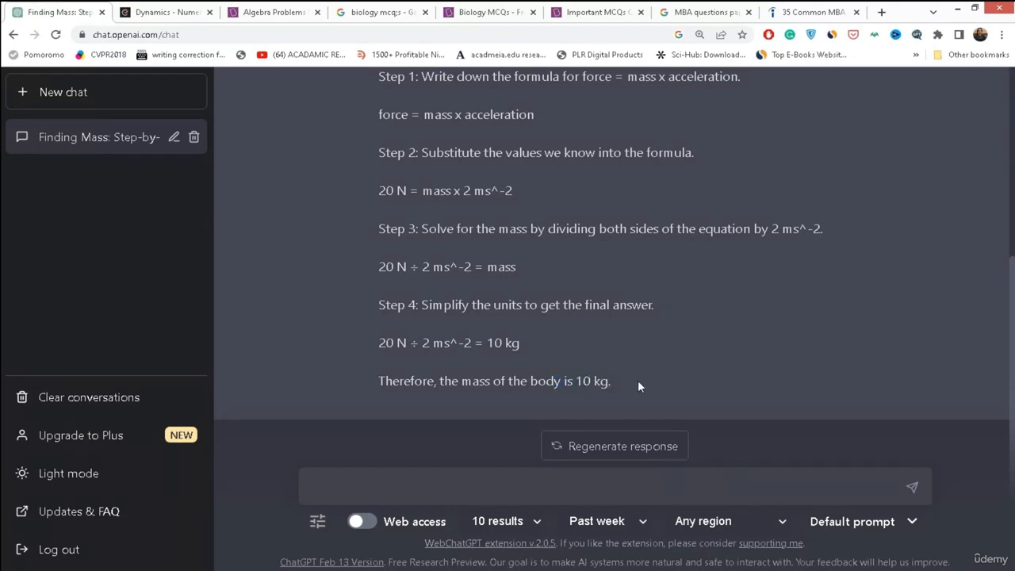
{"action": "left_click_drag", "start_coordinate": [638, 380], "coordinate": [531, 380]}
{"action": "left_click_drag", "start_coordinate": [519, 342], "coordinate": [487, 342]}
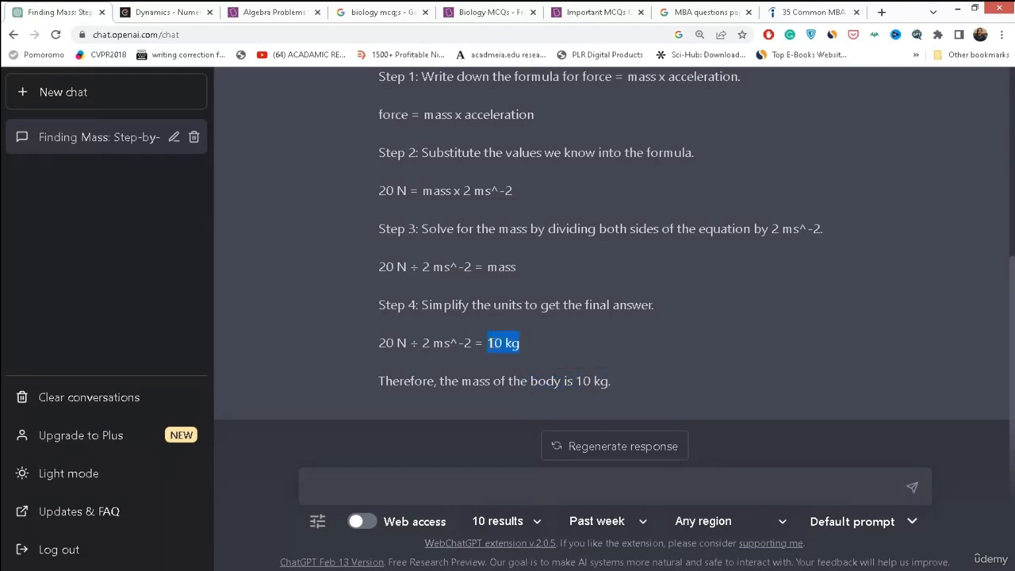
Step: Return to the Dynamics page and copy the question text of problem 3.6 about two masses over a frictionless pulley
{"action": "key", "text": "ctrl+Tab"}
{"action": "scroll", "coordinate": [383, 430], "scroll_direction": "down", "scroll_amount": 3}
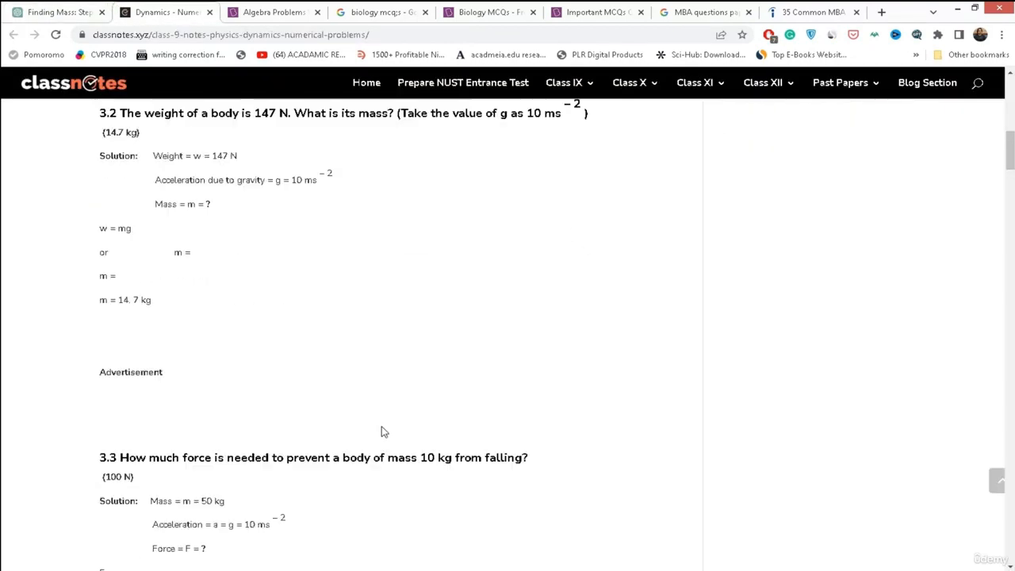
{"action": "scroll", "coordinate": [200, 239], "scroll_direction": "up", "scroll_amount": 1}
{"action": "scroll", "coordinate": [301, 349], "scroll_direction": "down", "scroll_amount": 15}
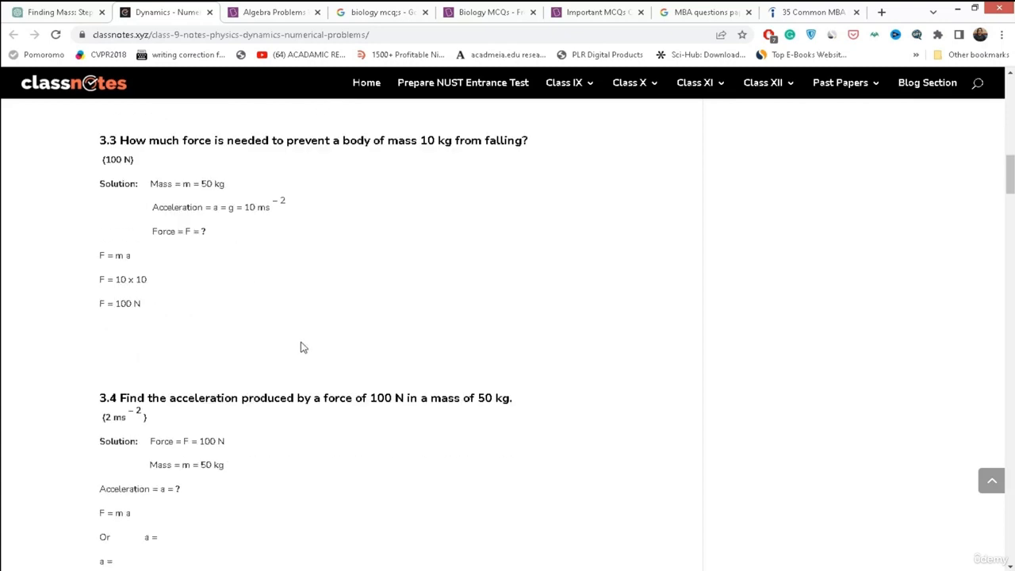
{"action": "scroll", "coordinate": [301, 352], "scroll_direction": "down", "scroll_amount": 2}
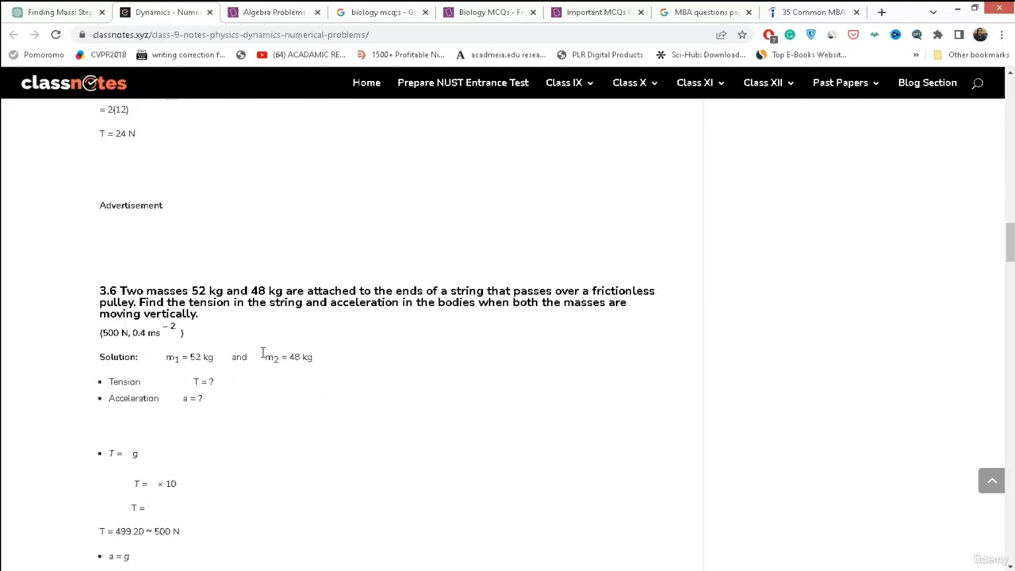
{"action": "left_click_drag", "start_coordinate": [208, 314], "coordinate": [122, 291]}
{"action": "key", "text": "ctrl+c"}
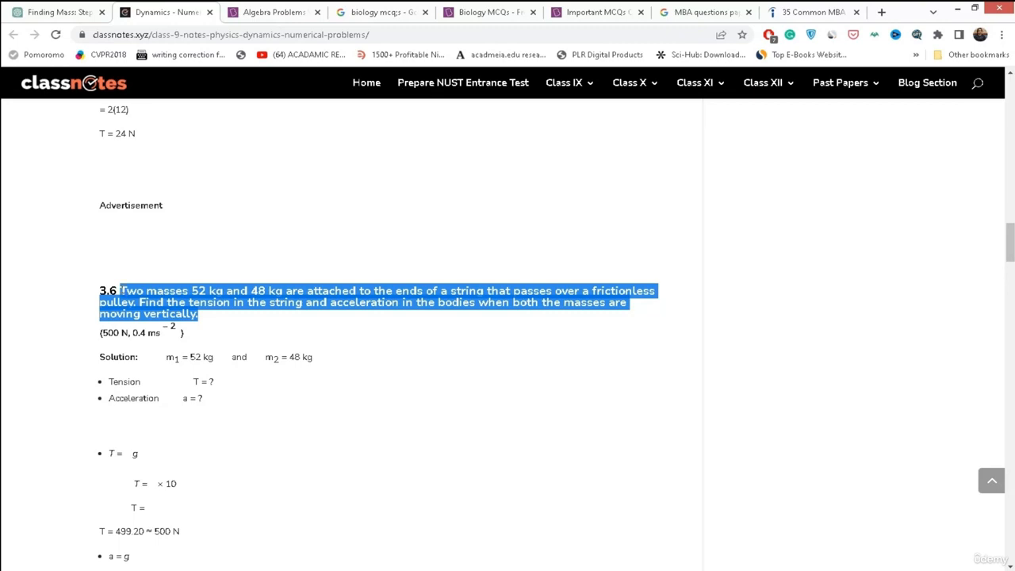
Step: Edit the first prompt in ChatGPT, replacing the force problem with the copied pulley problem, and resubmit it
{"action": "left_click", "coordinate": [40, 8]}
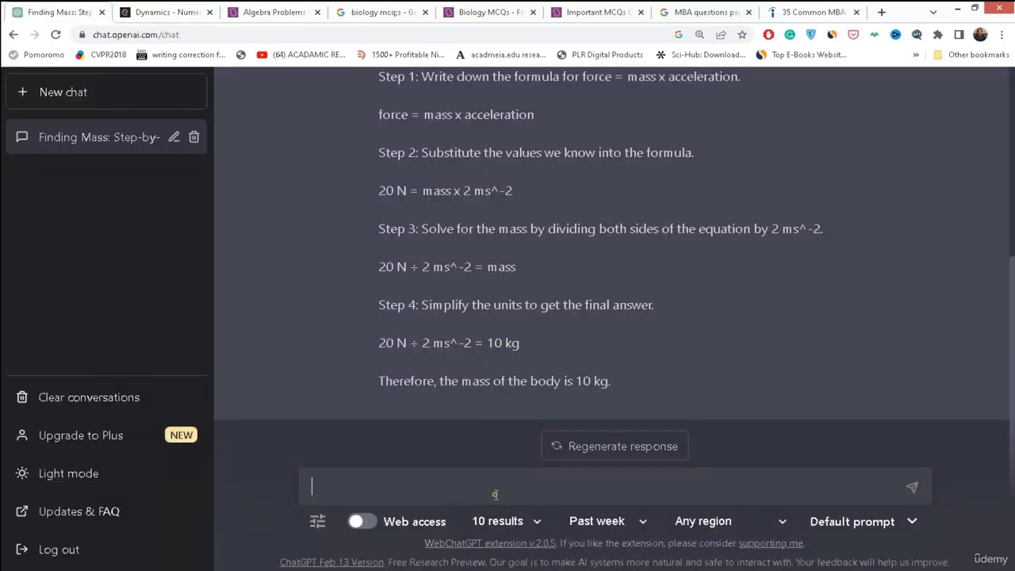
{"action": "scroll", "coordinate": [569, 388], "scroll_direction": "up", "scroll_amount": 4}
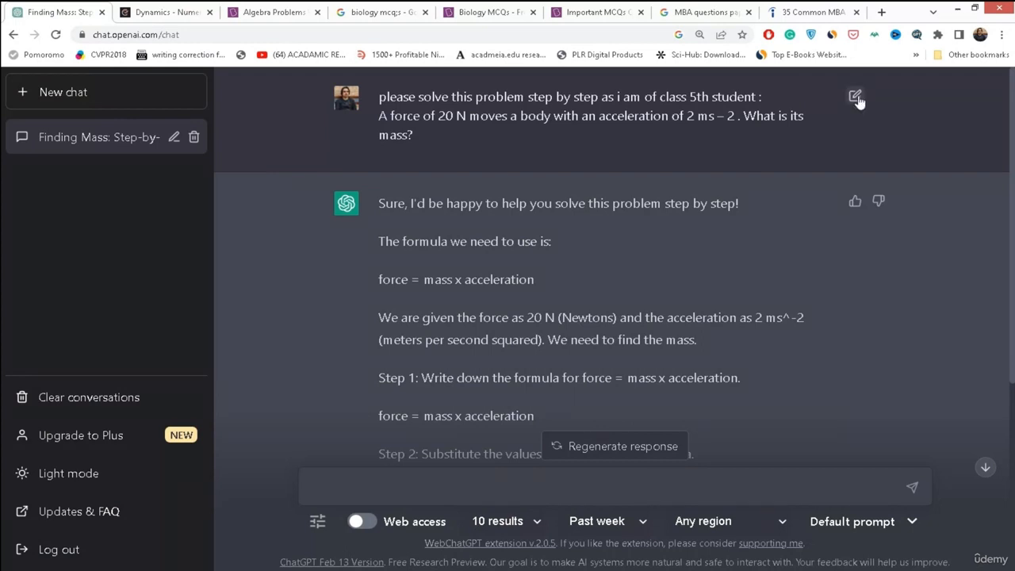
{"action": "left_click", "coordinate": [855, 97]}
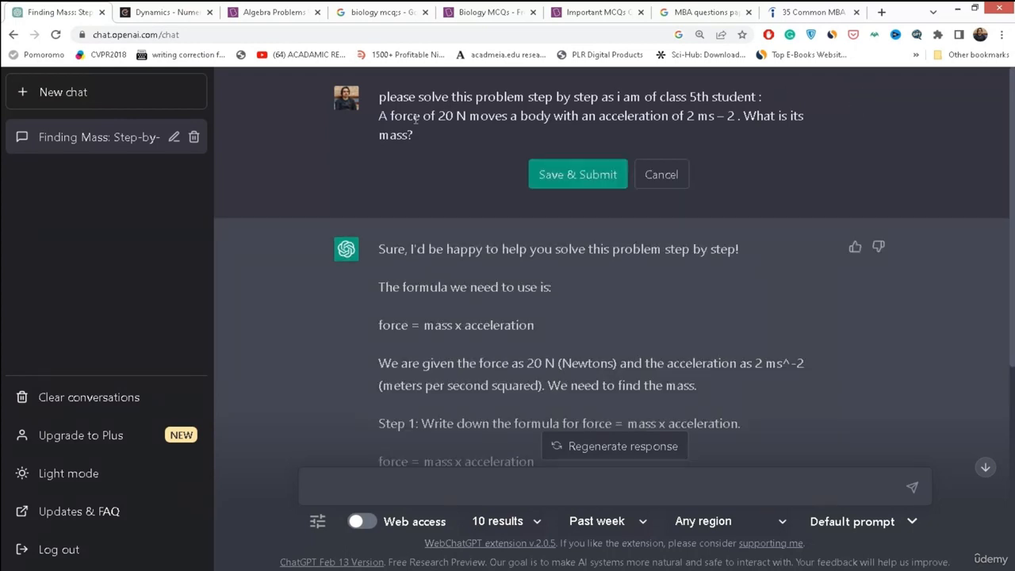
{"action": "left_click_drag", "start_coordinate": [413, 136], "coordinate": [380, 126]}
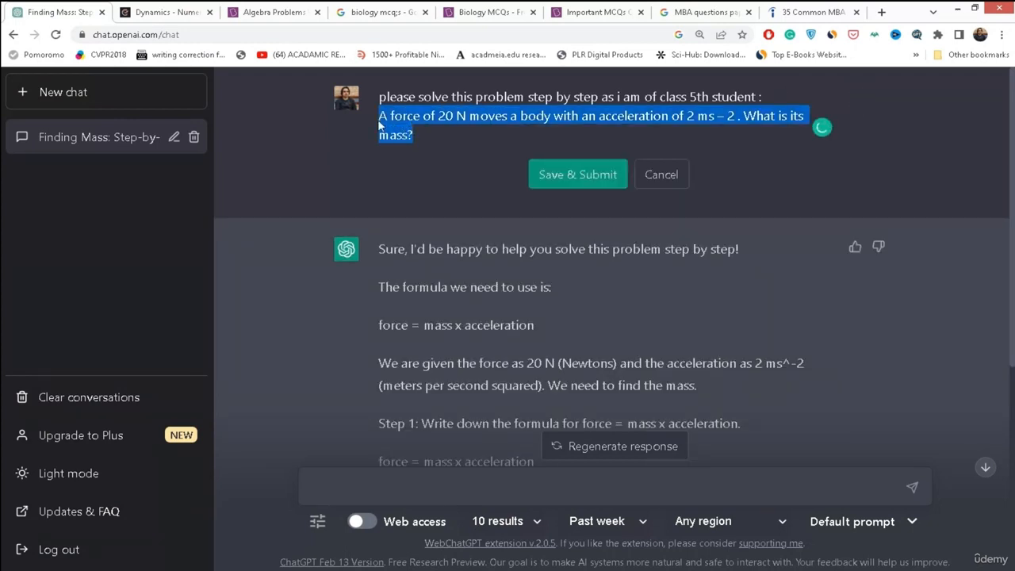
{"action": "key", "text": "ctrl+v"}
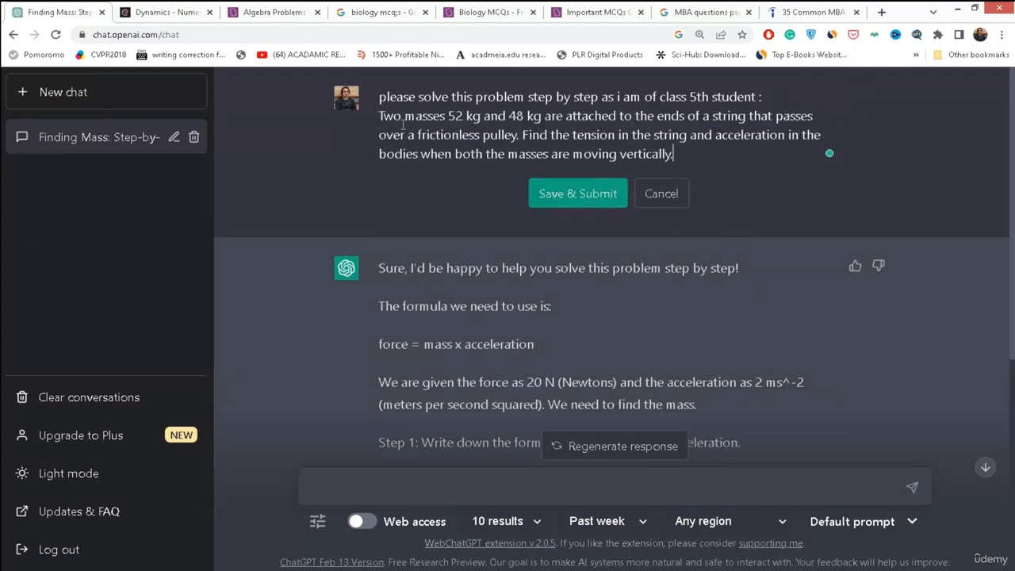
{"action": "left_click", "coordinate": [578, 194]}
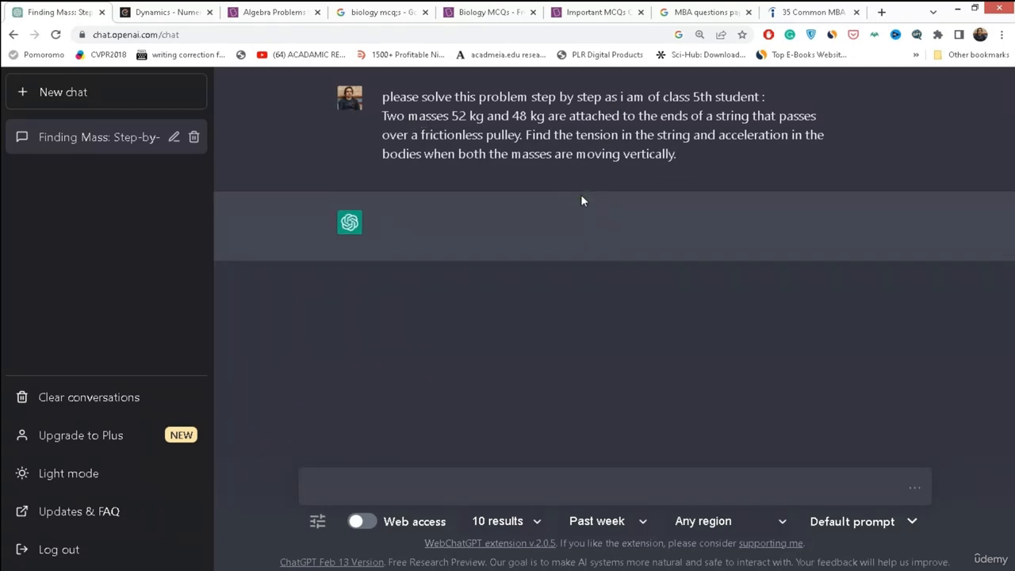
Step: Examine the pulley problem response as it generates, including the diagram and the equations of motion for both masses
{"action": "left_click_drag", "start_coordinate": [762, 97], "coordinate": [374, 100]}
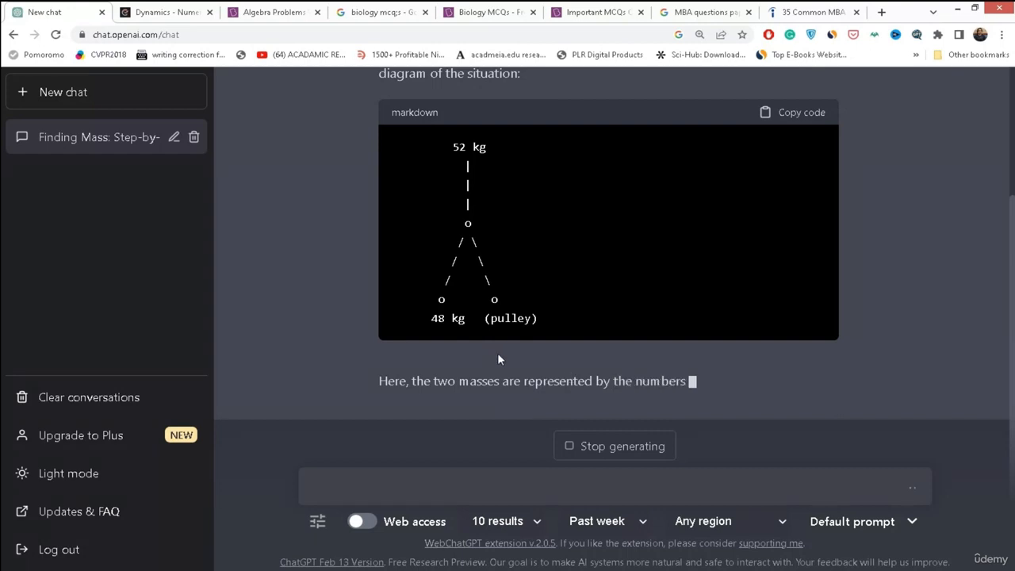
{"action": "scroll", "coordinate": [496, 365], "scroll_direction": "up", "scroll_amount": 2}
{"action": "triple_click", "coordinate": [383, 179]}
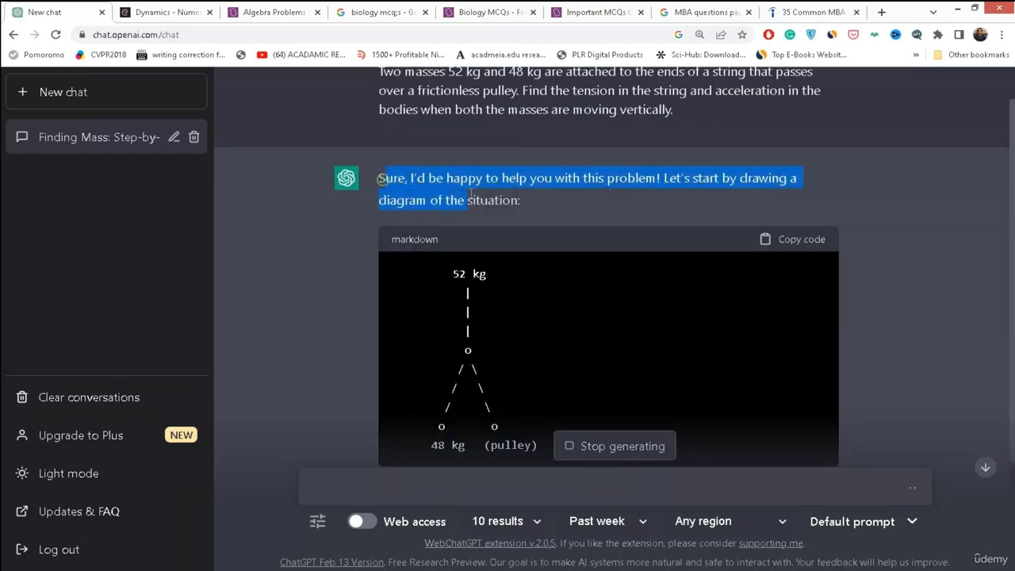
{"action": "scroll", "coordinate": [532, 302], "scroll_direction": "down", "scroll_amount": 2}
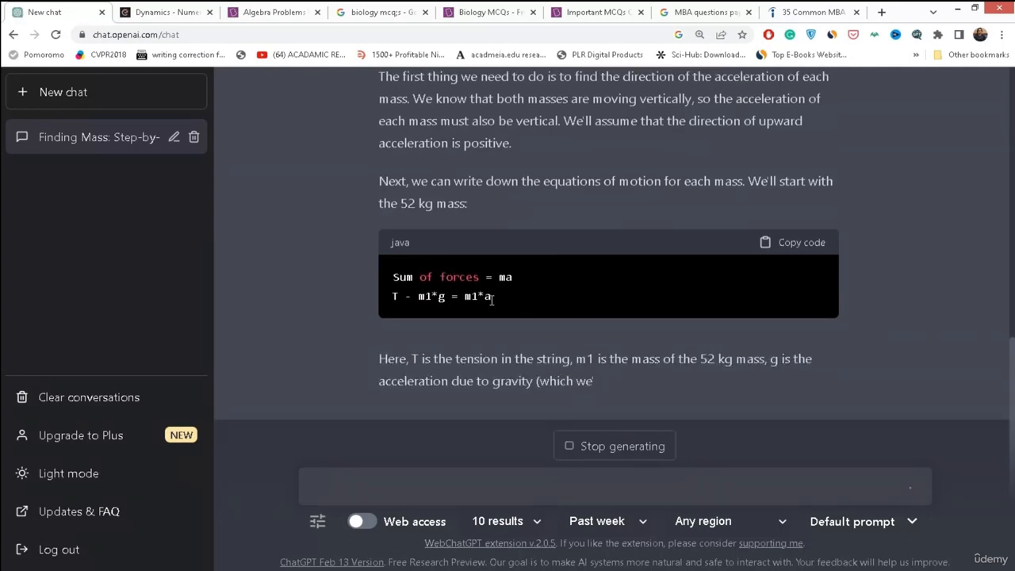
{"action": "scroll", "coordinate": [491, 298], "scroll_direction": "up", "scroll_amount": 5}
{"action": "scroll", "coordinate": [478, 333], "scroll_direction": "down", "scroll_amount": 8}
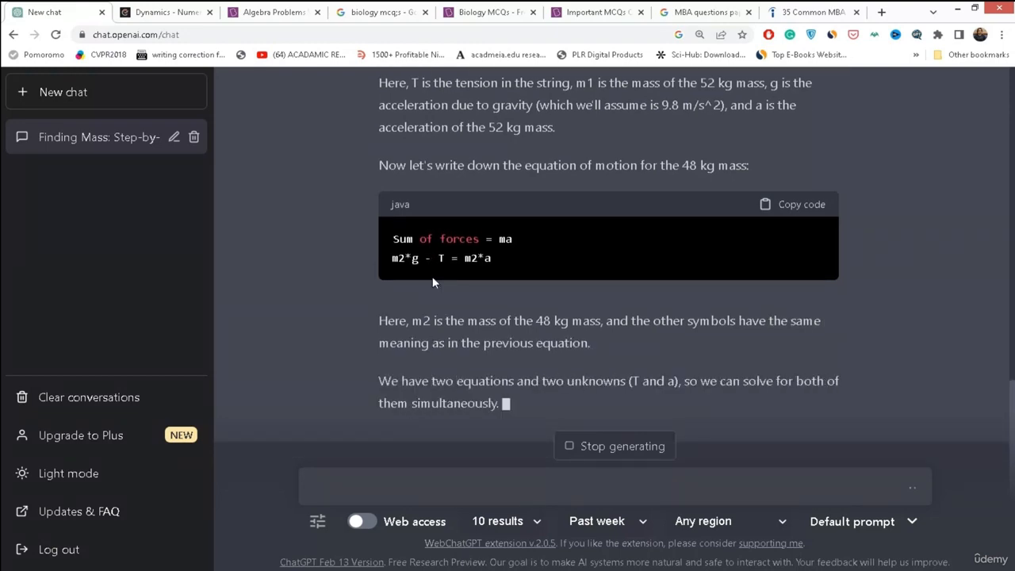
{"action": "scroll", "coordinate": [489, 266], "scroll_direction": "up", "scroll_amount": 3}
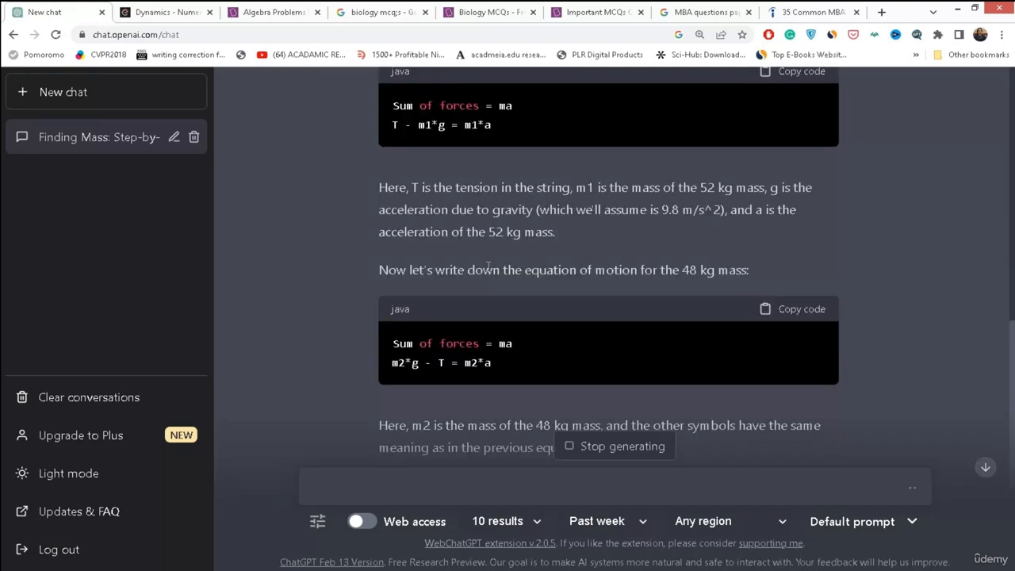
{"action": "scroll", "coordinate": [489, 270], "scroll_direction": "up", "scroll_amount": 2}
{"action": "scroll", "coordinate": [489, 276], "scroll_direction": "down", "scroll_amount": 6}
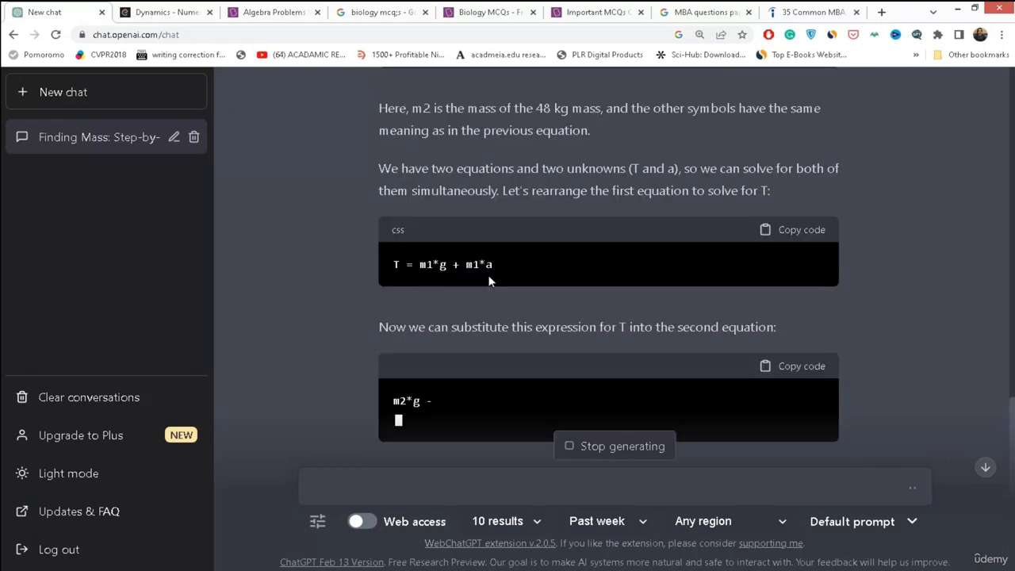
Step: Examine the pulley problem response from the diagram and equations of motion through to the acceleration and tension results
{"action": "scroll", "coordinate": [490, 279], "scroll_direction": "down", "scroll_amount": 2}
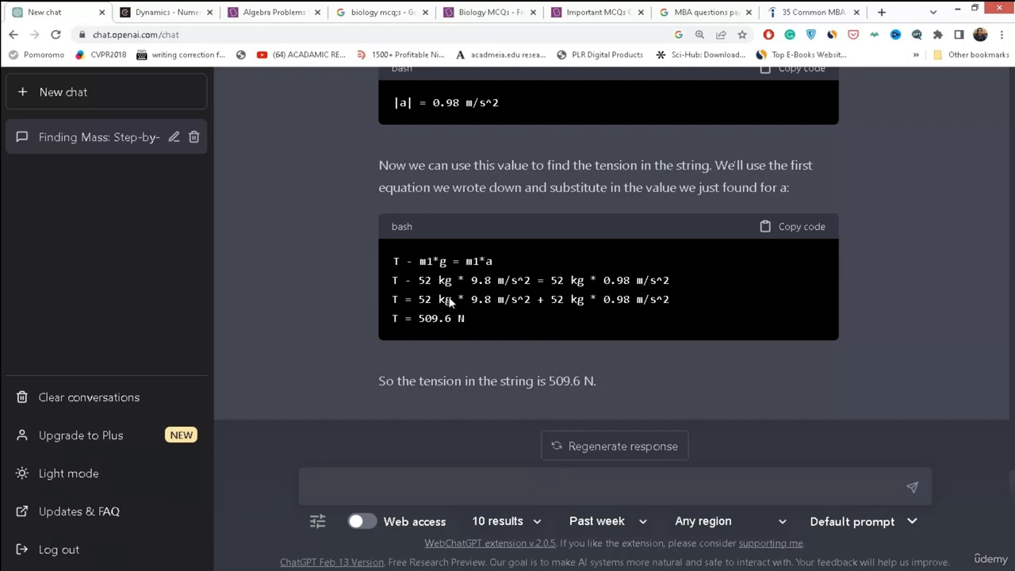
{"action": "left_click_drag", "start_coordinate": [596, 382], "coordinate": [545, 384]}
{"action": "scroll", "coordinate": [515, 388], "scroll_direction": "up", "scroll_amount": 3}
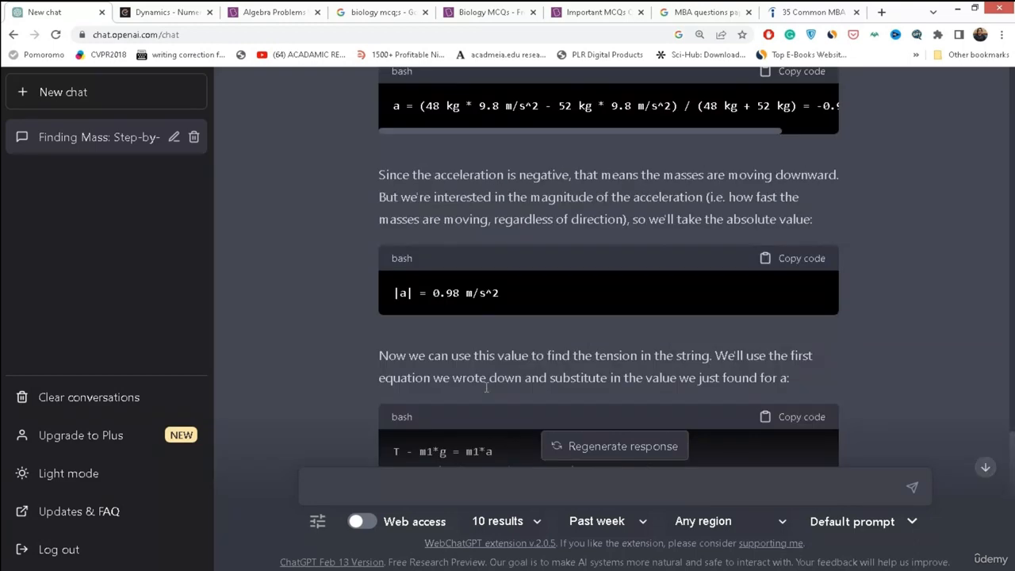
{"action": "scroll", "coordinate": [486, 388], "scroll_direction": "down", "scroll_amount": 3}
{"action": "scroll", "coordinate": [486, 388], "scroll_direction": "up", "scroll_amount": 10}
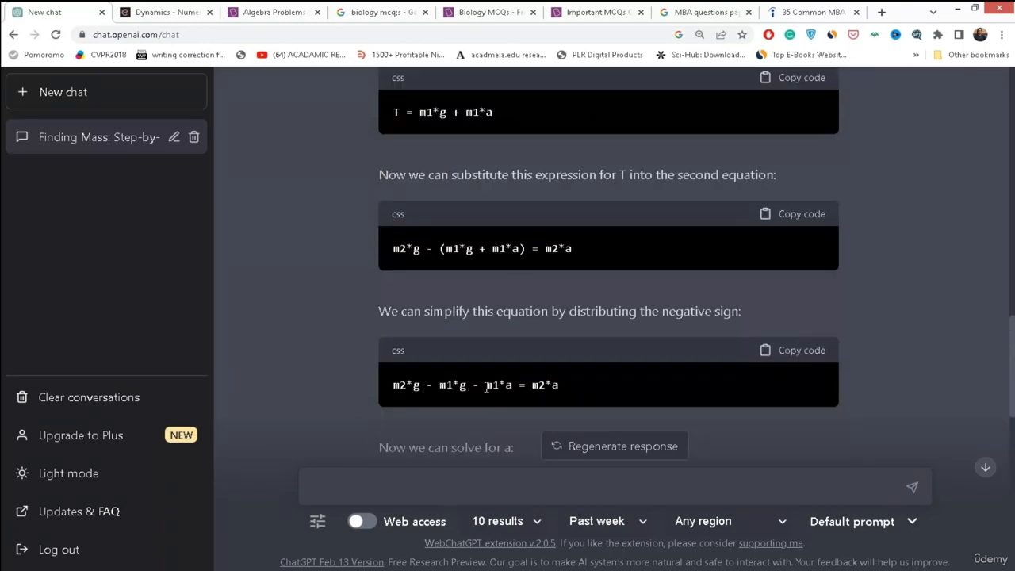
{"action": "scroll", "coordinate": [487, 386], "scroll_direction": "up", "scroll_amount": 12}
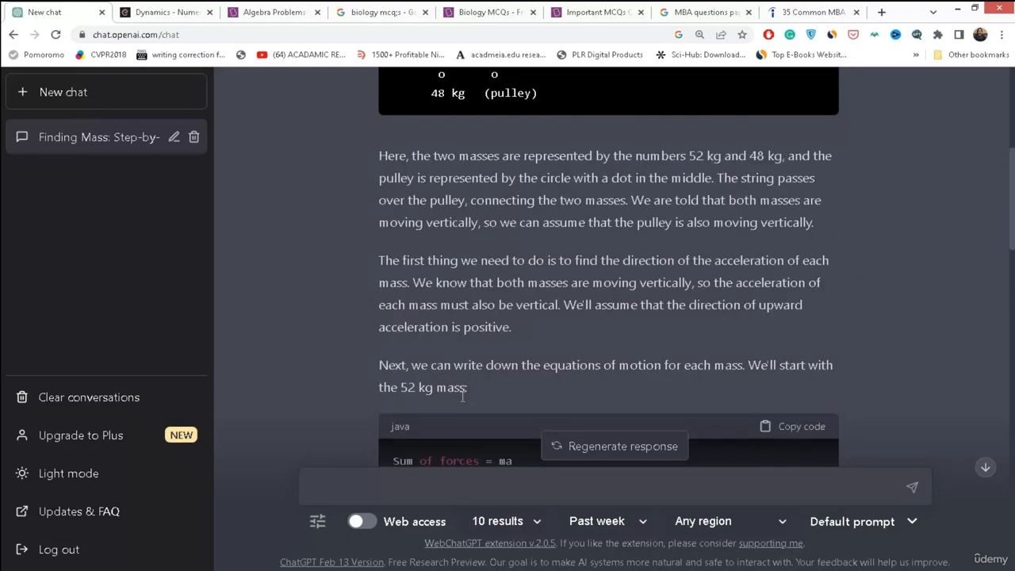
{"action": "scroll", "coordinate": [462, 396], "scroll_direction": "up", "scroll_amount": 4}
{"action": "scroll", "coordinate": [438, 371], "scroll_direction": "down", "scroll_amount": 15}
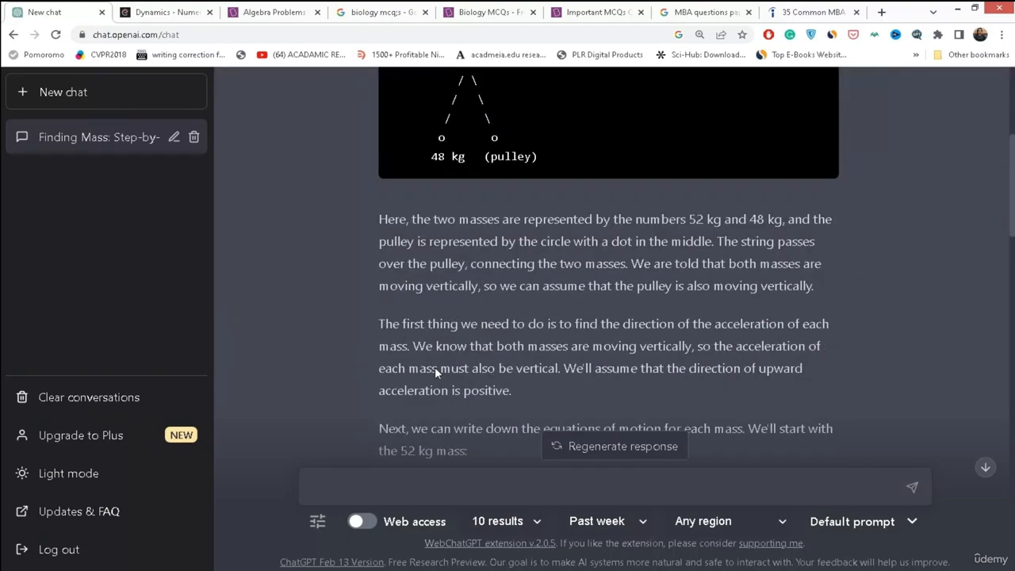
{"action": "scroll", "coordinate": [434, 371], "scroll_direction": "down", "scroll_amount": 3}
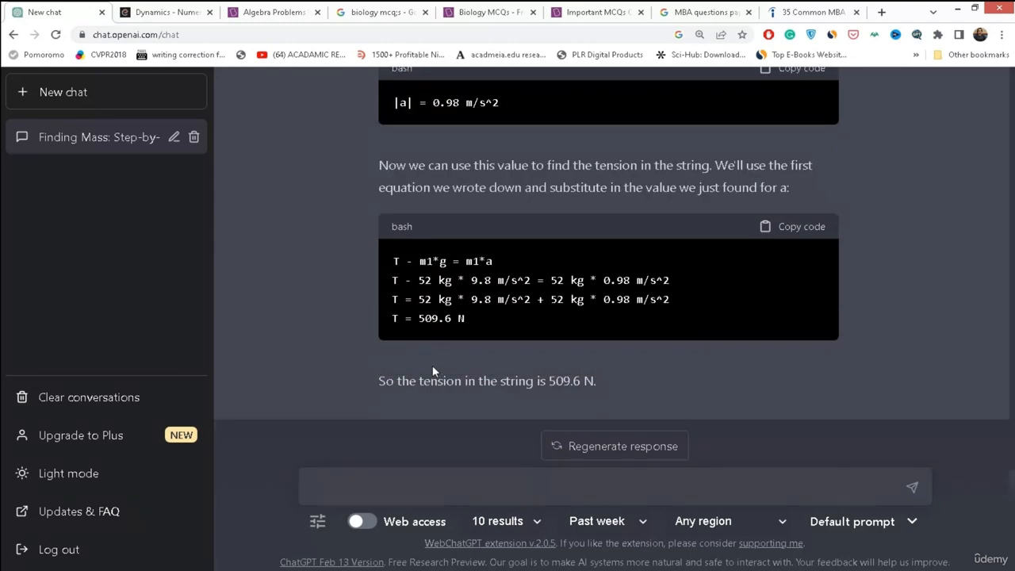
Step: Return to the Dynamics page and look through its numerical problems and the embedded solutions document up to problem 3.10
{"action": "left_click", "coordinate": [168, 11]}
{"action": "scroll", "coordinate": [259, 402], "scroll_direction": "down", "scroll_amount": 1}
{"action": "scroll", "coordinate": [259, 402], "scroll_direction": "down", "scroll_amount": 15}
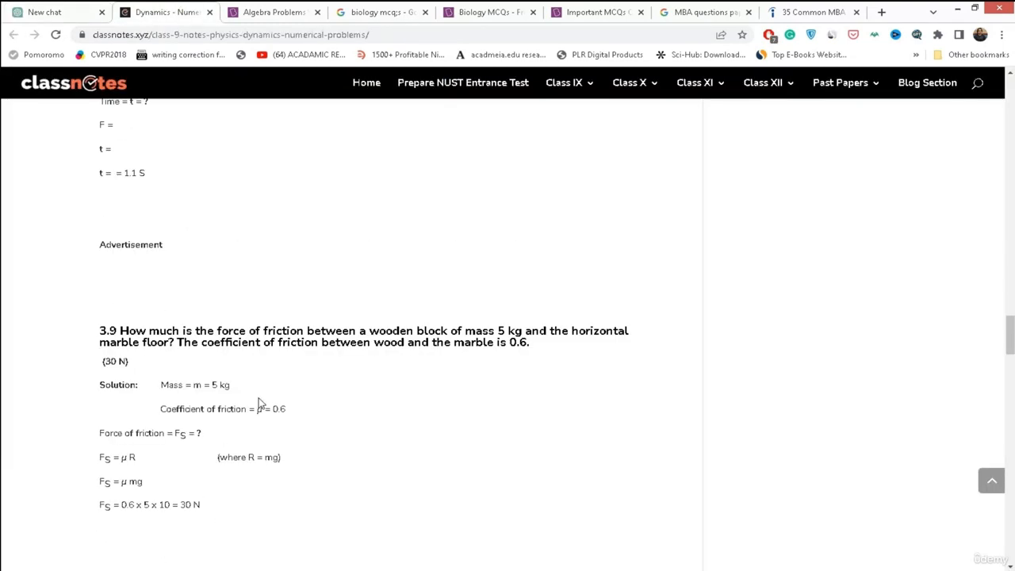
{"action": "scroll", "coordinate": [259, 402], "scroll_direction": "up", "scroll_amount": 2}
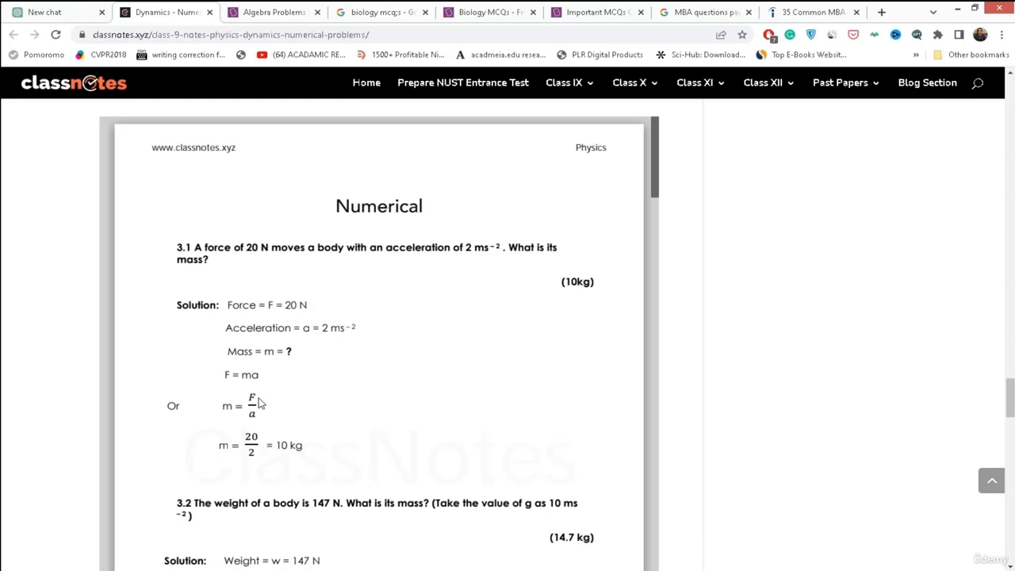
{"action": "left_click_drag", "start_coordinate": [170, 253], "coordinate": [172, 260]}
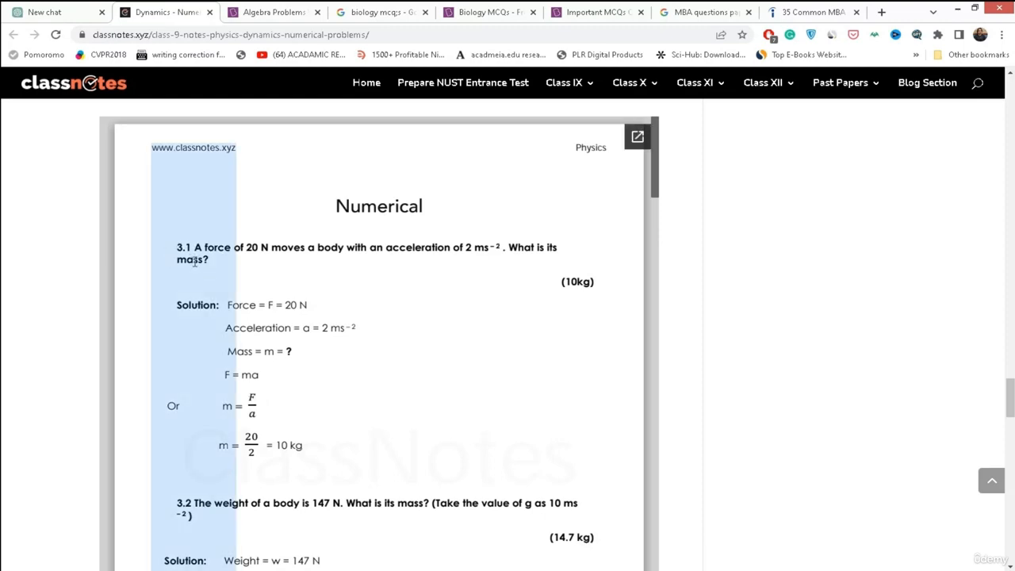
{"action": "left_click", "coordinate": [311, 262]}
{"action": "scroll", "coordinate": [286, 378], "scroll_direction": "down", "scroll_amount": 10}
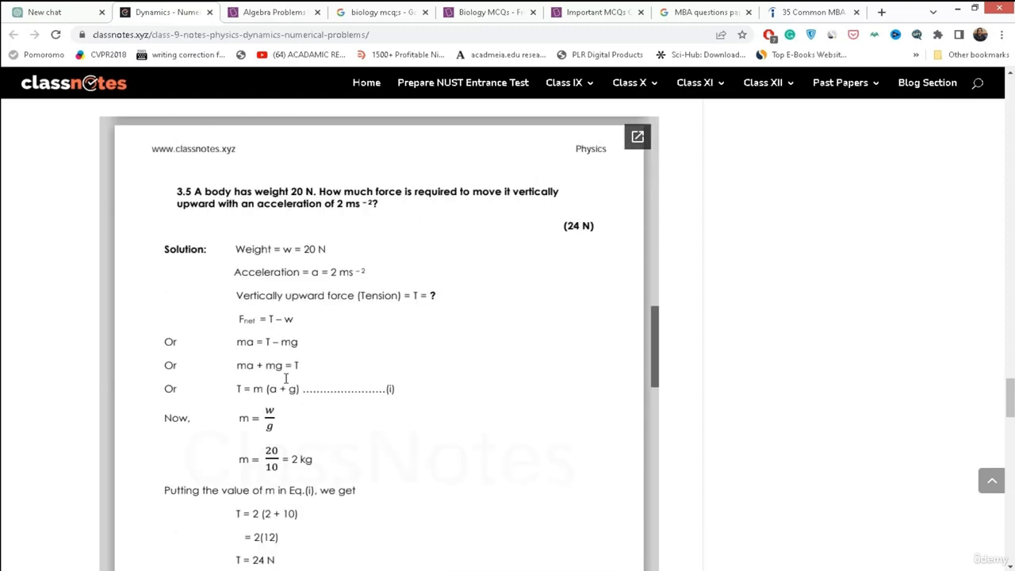
{"action": "scroll", "coordinate": [285, 378], "scroll_direction": "down", "scroll_amount": 15}
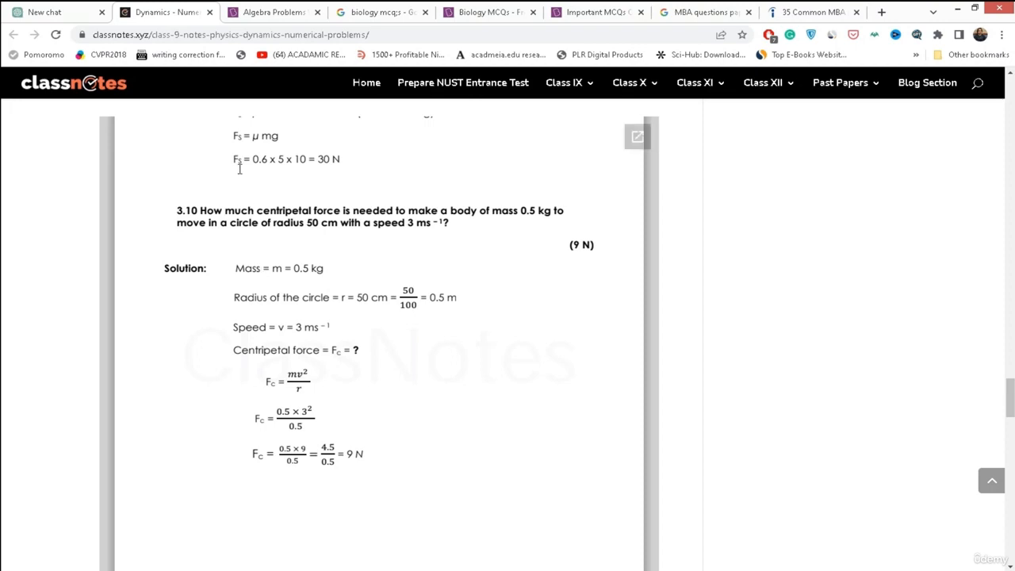
Step: Switch to the BYJU'S algebra problems page and copy the example about collecting like terms and simplifying 12x² – 9x + 5x – 4x² – 7x + 10
{"action": "left_click", "coordinate": [246, 9]}
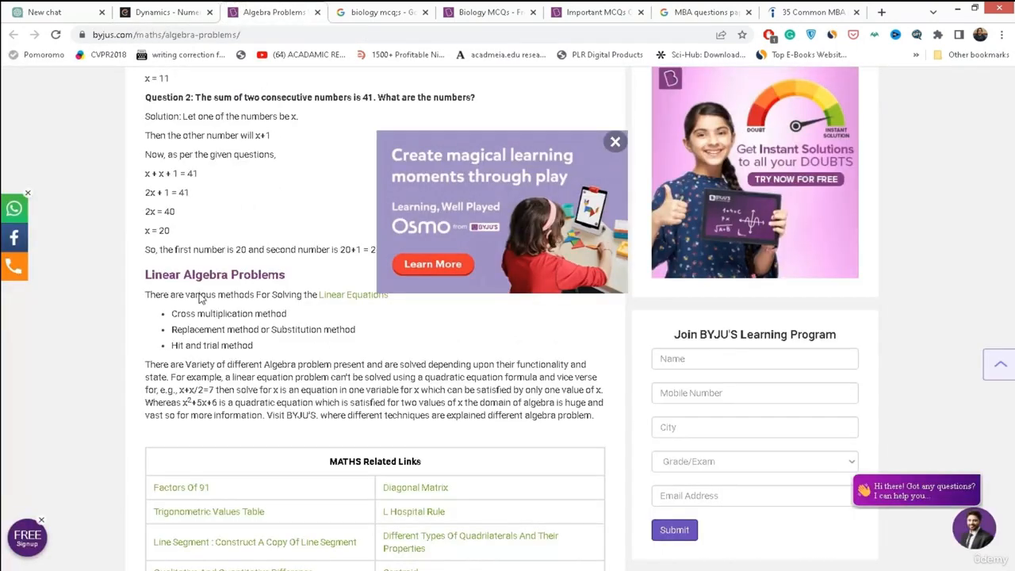
{"action": "scroll", "coordinate": [265, 209], "scroll_direction": "down", "scroll_amount": 8}
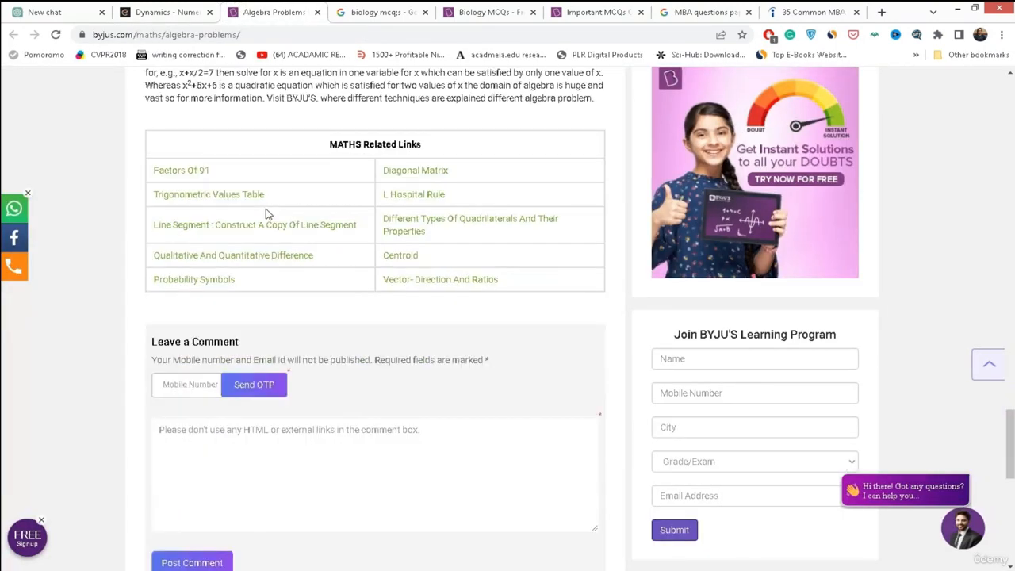
{"action": "scroll", "coordinate": [266, 212], "scroll_direction": "up", "scroll_amount": 10}
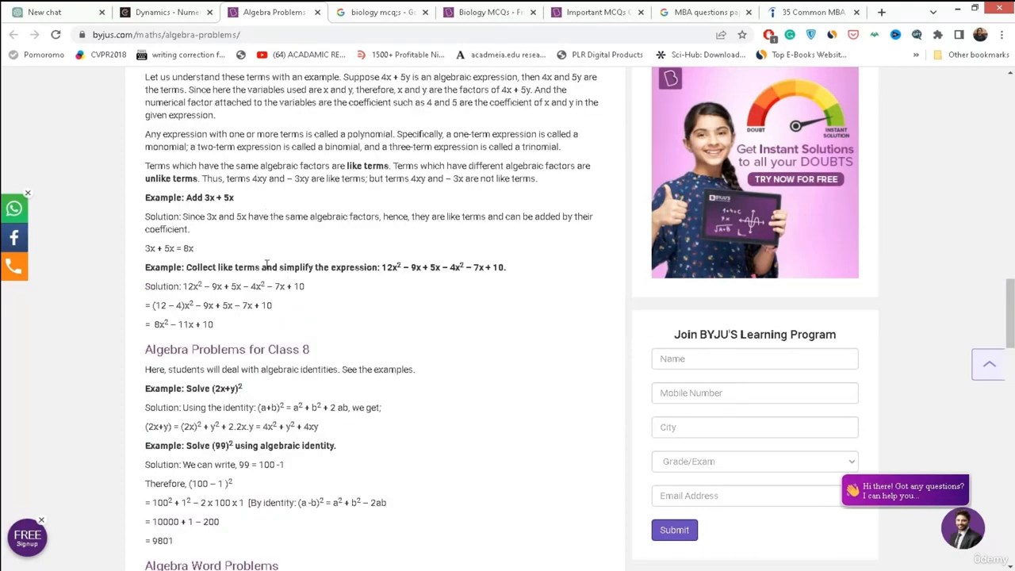
{"action": "left_click_drag", "start_coordinate": [185, 267], "coordinate": [531, 262]}
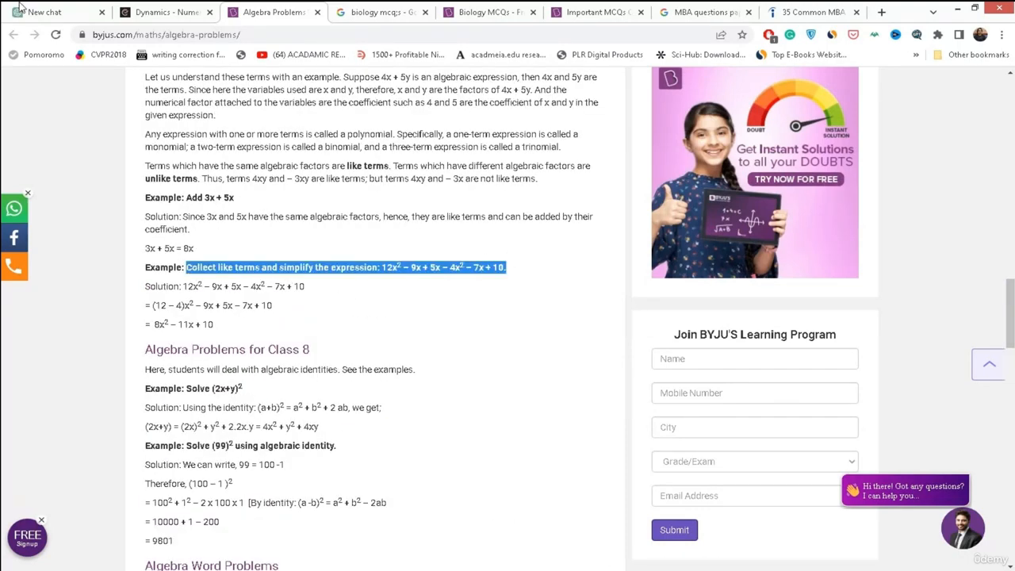
Step: In ChatGPT, draft the prompt "please solve this mathematical algebric question step by step as of class 5th student :" and add the copied expression below it
{"action": "key", "text": "ctrl+1"}
{"action": "left_click", "coordinate": [508, 484]}
{"action": "type", "text": "please"}
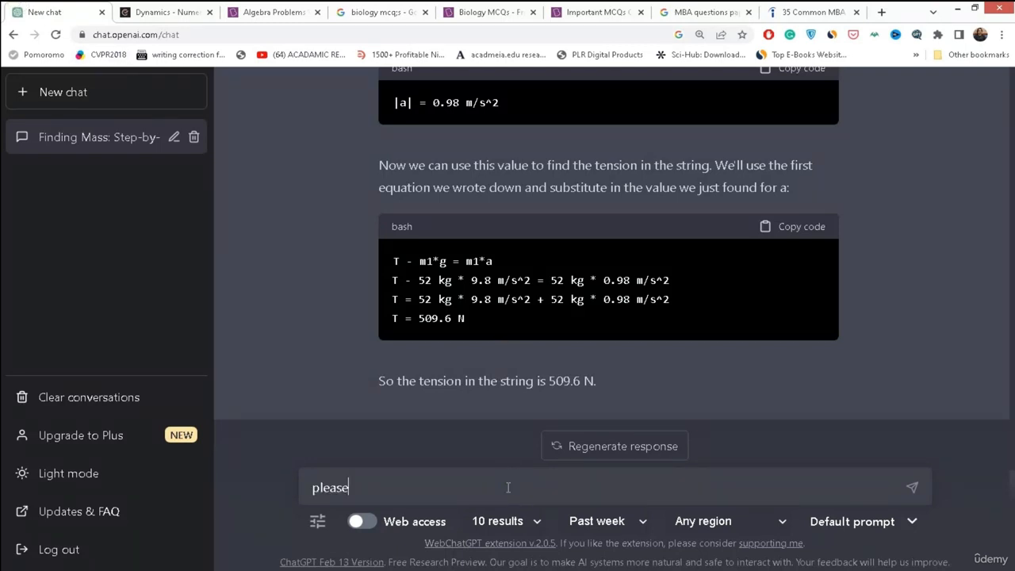
{"action": "type", "text": " solve this question"}
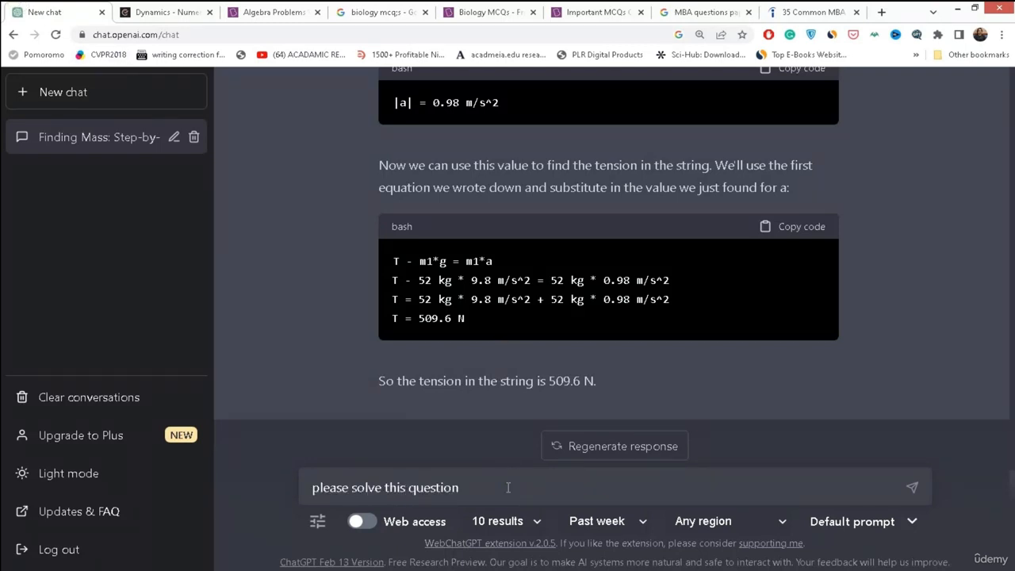
{"action": "key", "text": "ctrl+BackSpace"}
{"action": "type", "text": "mathematical algebric question"}
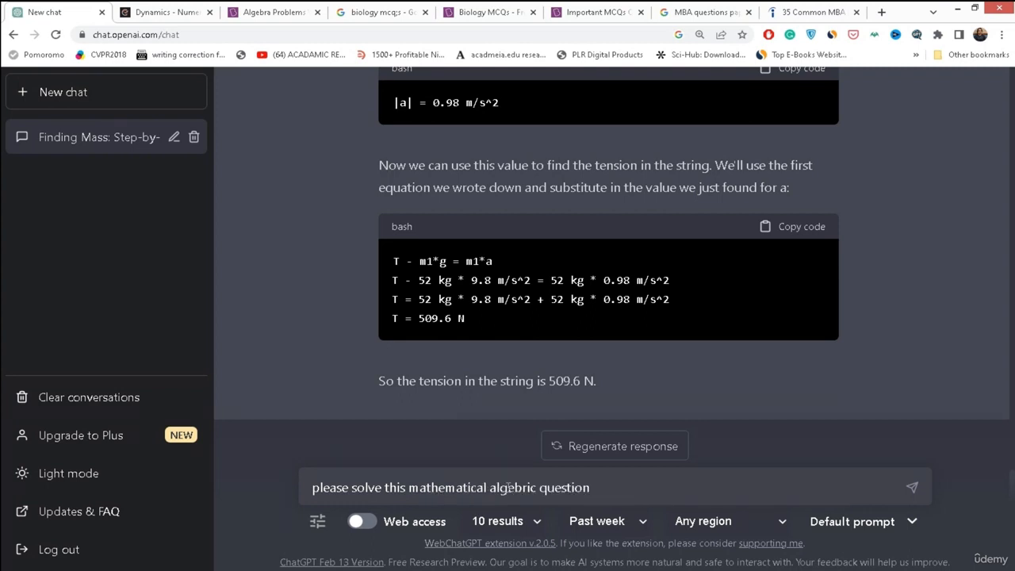
{"action": "type", "text": " step by step as "}
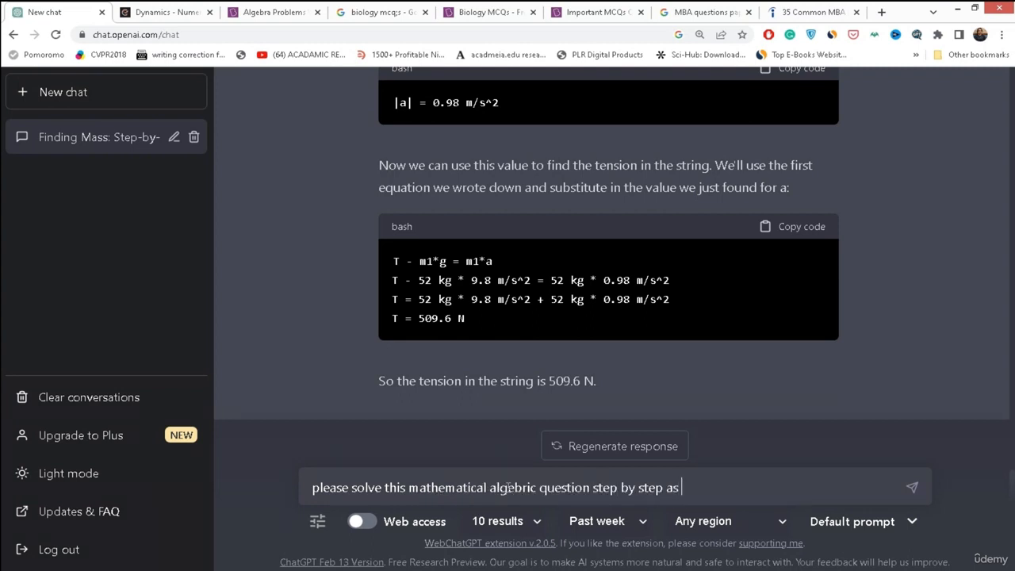
{"action": "type", "text": "of class 5th student :"}
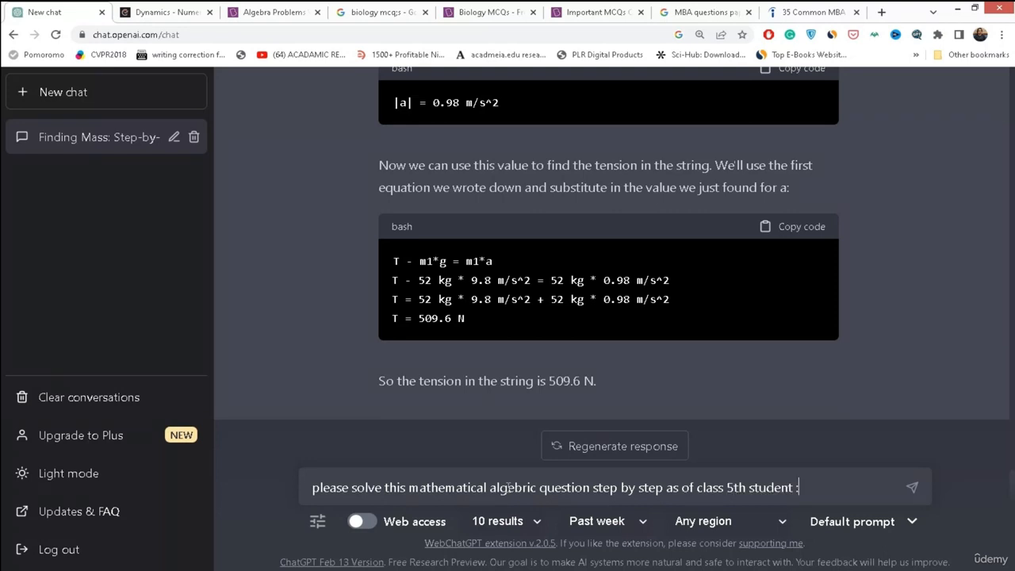
{"action": "key", "text": "shift+Return"}
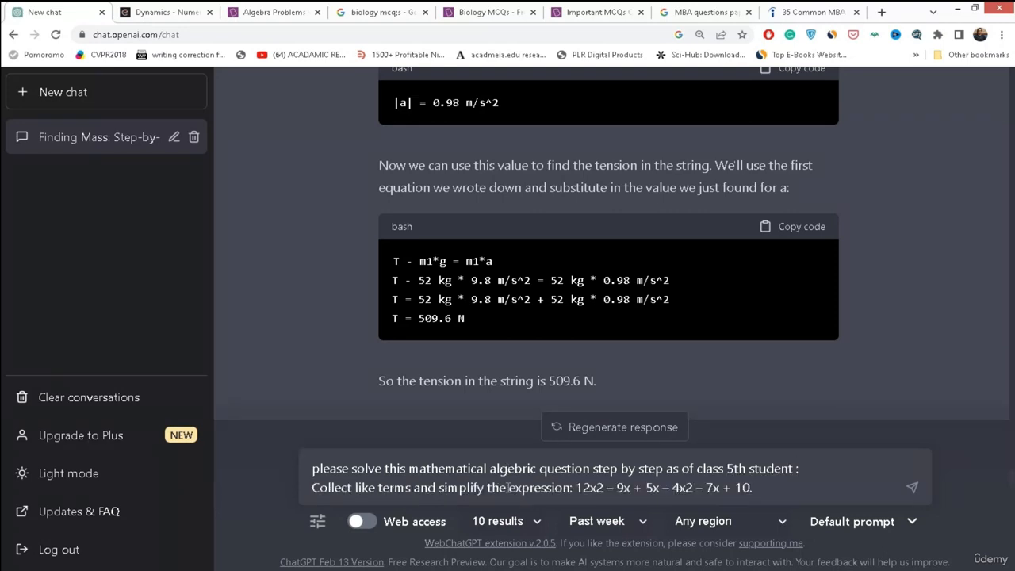
Step: Replace the word "class" with "grade" in the drafted algebra prompt and submit it
{"action": "double_click", "coordinate": [714, 464]}
{"action": "type", "text": "grade"}
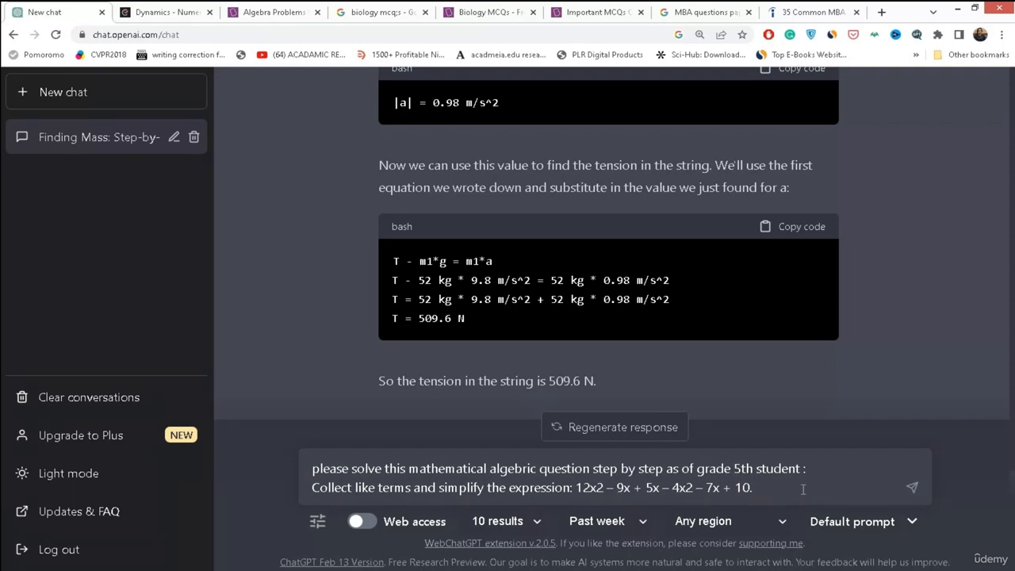
{"action": "left_click", "coordinate": [912, 487]}
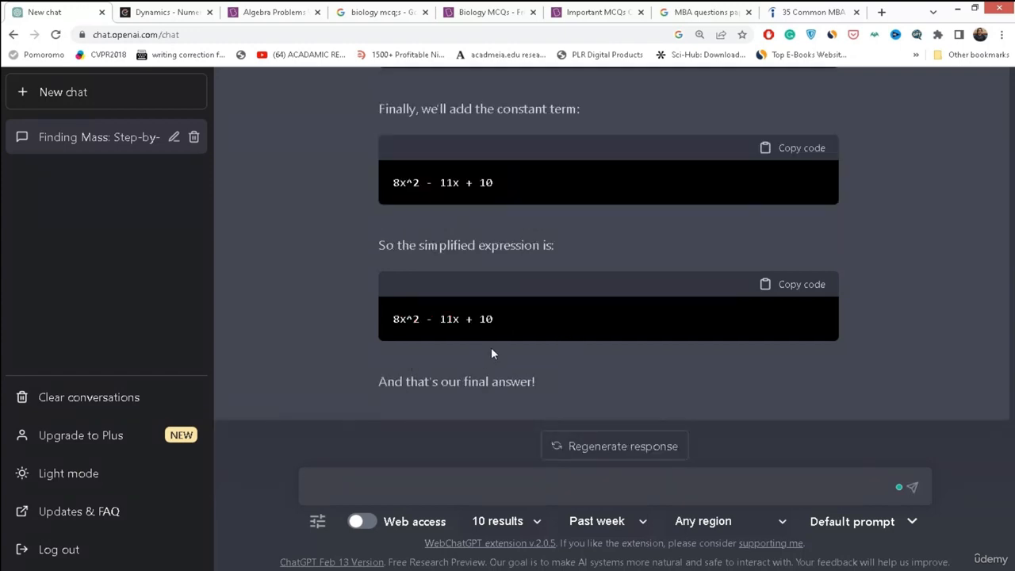
Step: Review the algebra response from its opening line through the grouping of like terms to the final simplified expression
{"action": "scroll", "coordinate": [491, 354], "scroll_direction": "up", "scroll_amount": 15}
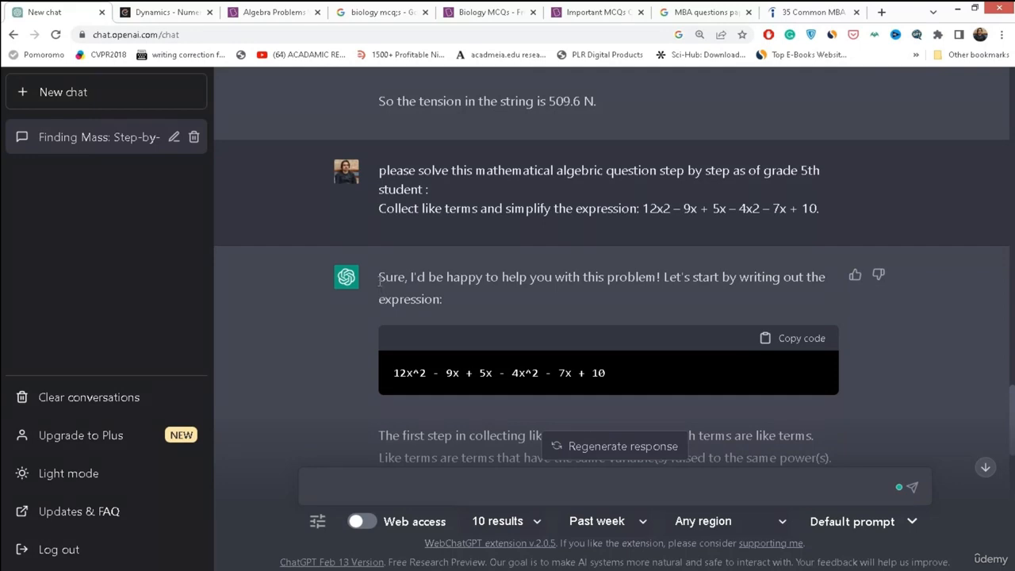
{"action": "triple_click", "coordinate": [400, 270]}
{"action": "scroll", "coordinate": [573, 349], "scroll_direction": "down", "scroll_amount": 2}
{"action": "scroll", "coordinate": [575, 349], "scroll_direction": "down", "scroll_amount": 9}
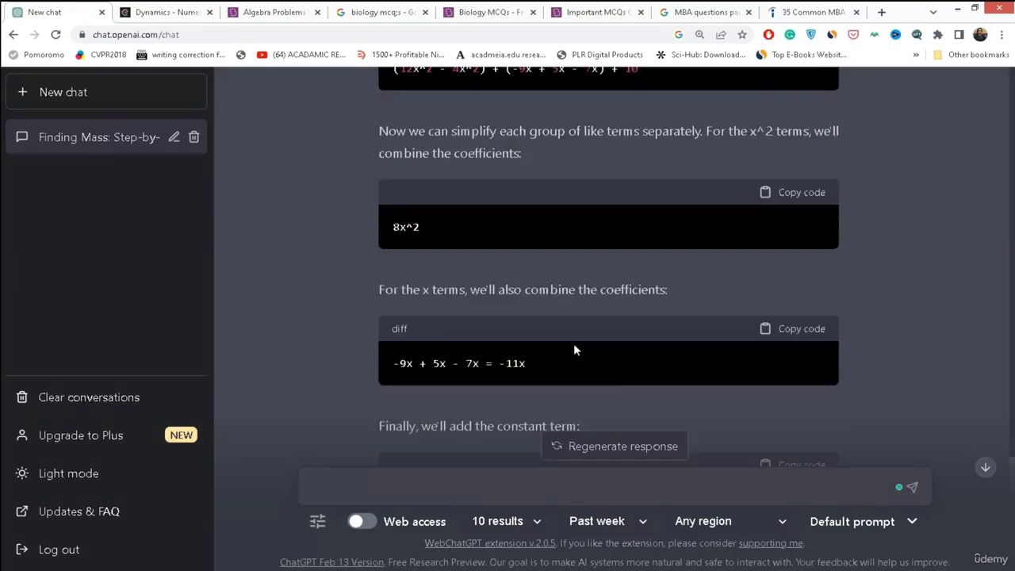
{"action": "triple_click", "coordinate": [547, 380]}
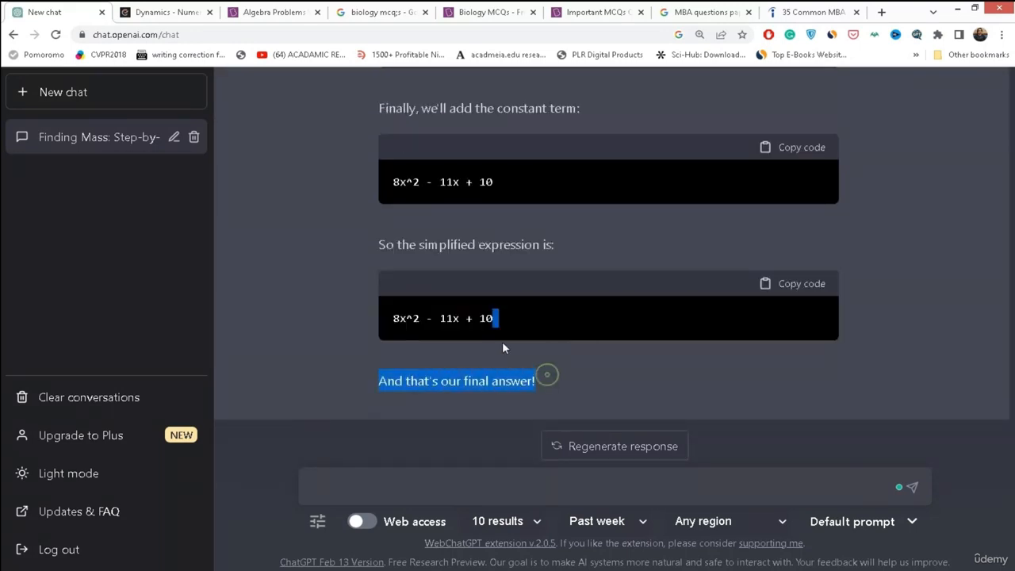
{"action": "left_click", "coordinate": [549, 385]}
Step: Send the follow-up prompt "write the solution only don't explain the previous question answer"
{"action": "left_click", "coordinate": [487, 490]}
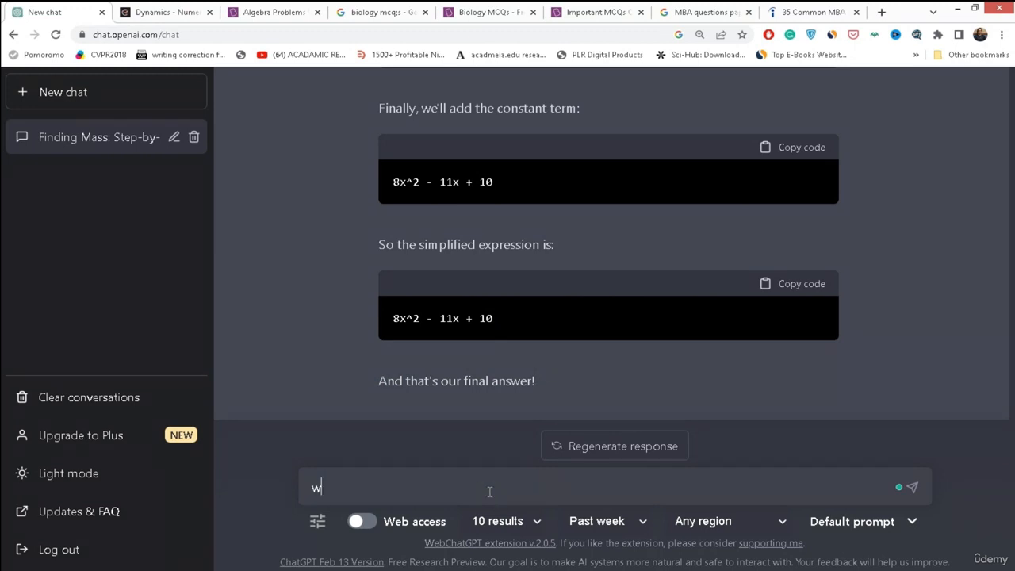
{"action": "type", "text": "writeh the solution only"}
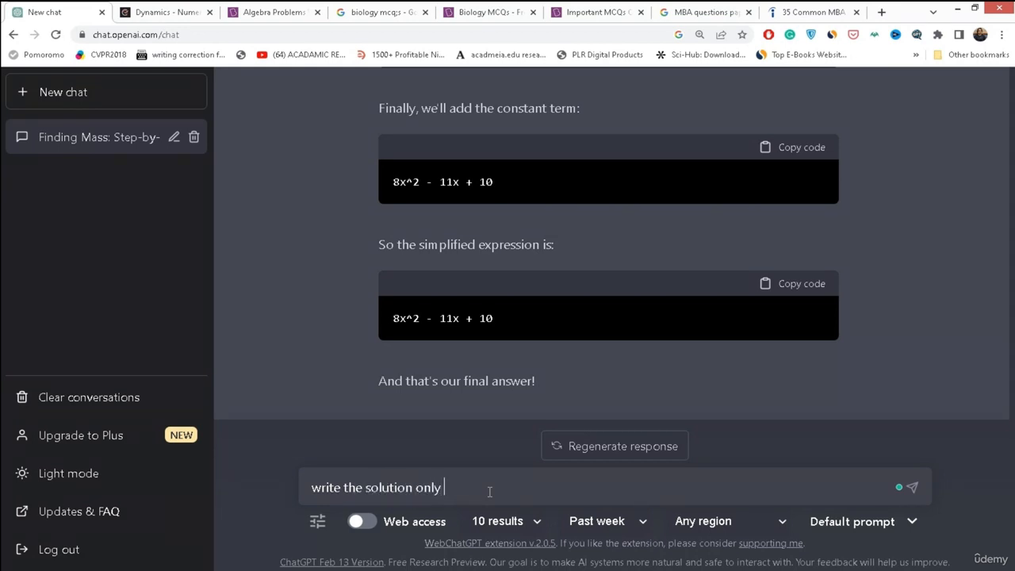
{"action": "type", "text": " don't explain the previous"}
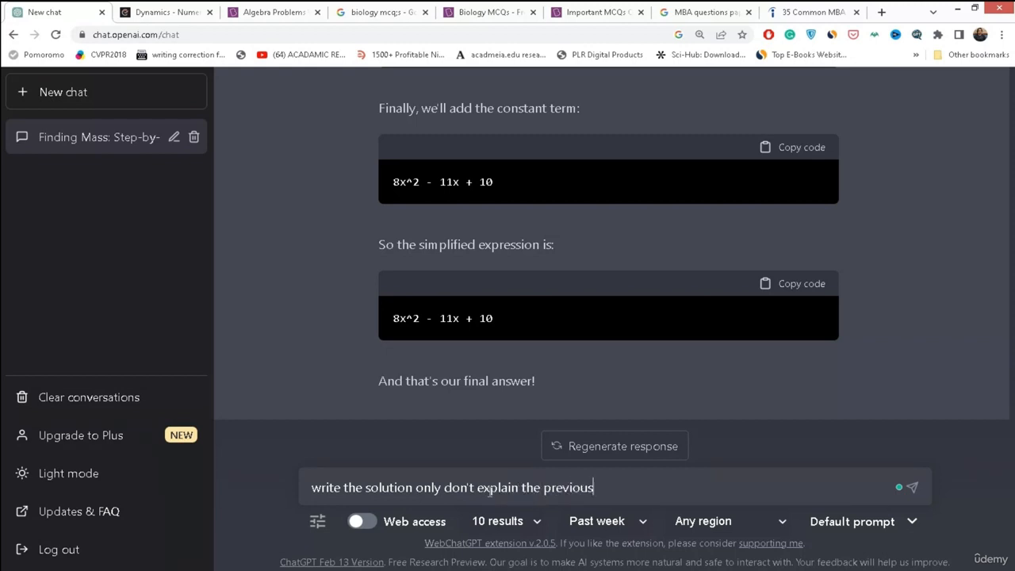
{"action": "type", "text": " question answer"}
{"action": "key", "text": "Return"}
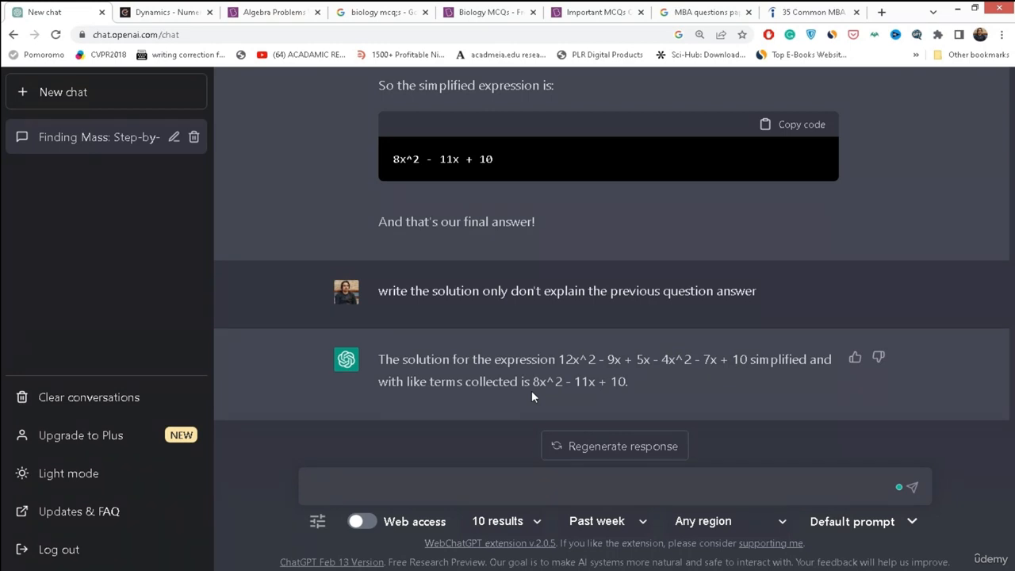
Step: Check the expression in the short answer and send the follow-up prompt "step by step"
{"action": "left_click_drag", "start_coordinate": [559, 360], "coordinate": [759, 359]}
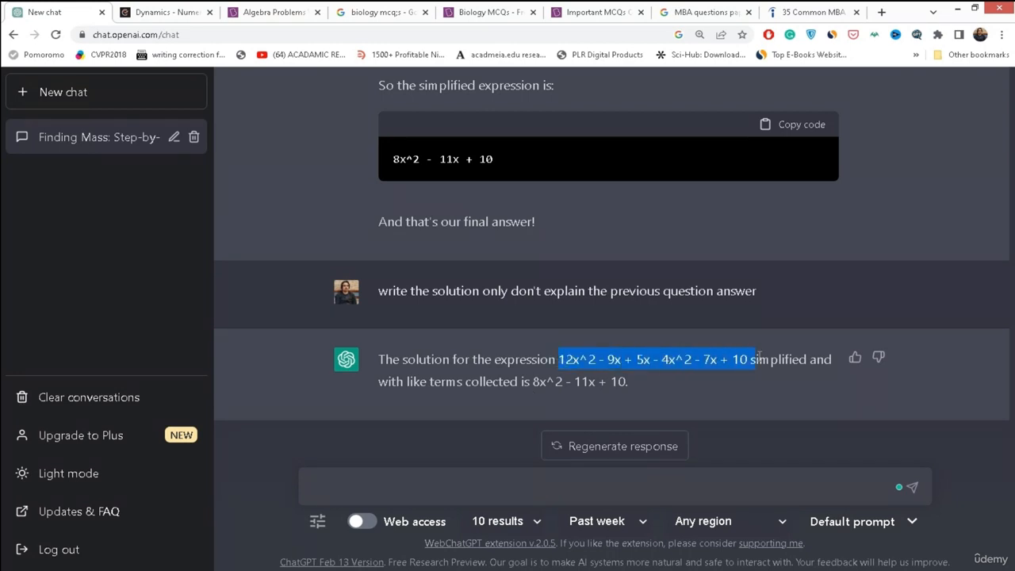
{"action": "left_click", "coordinate": [503, 496]}
{"action": "type", "text": "step by ste"}
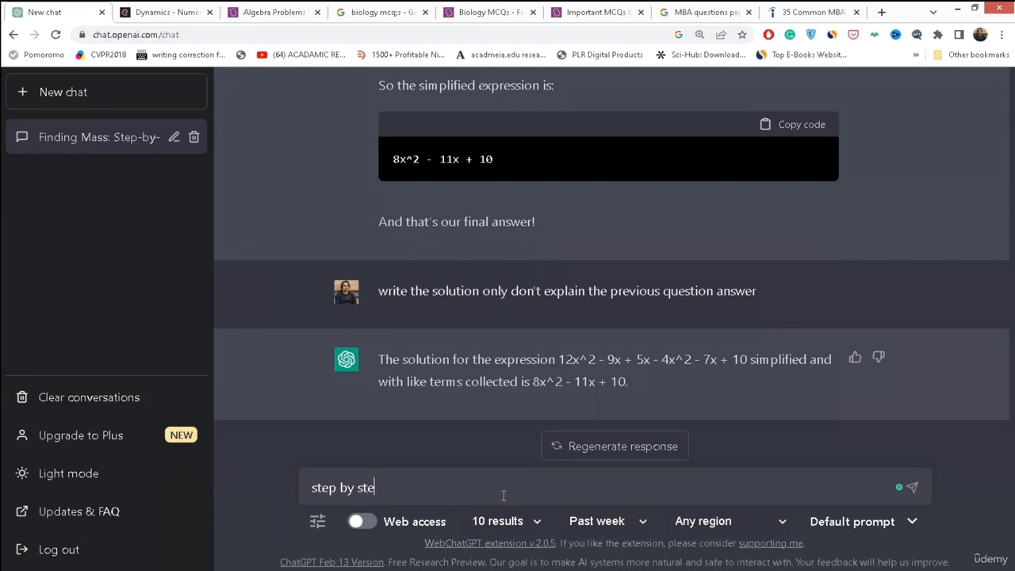
{"action": "type", "text": "p"}
{"action": "key", "text": "Return"}
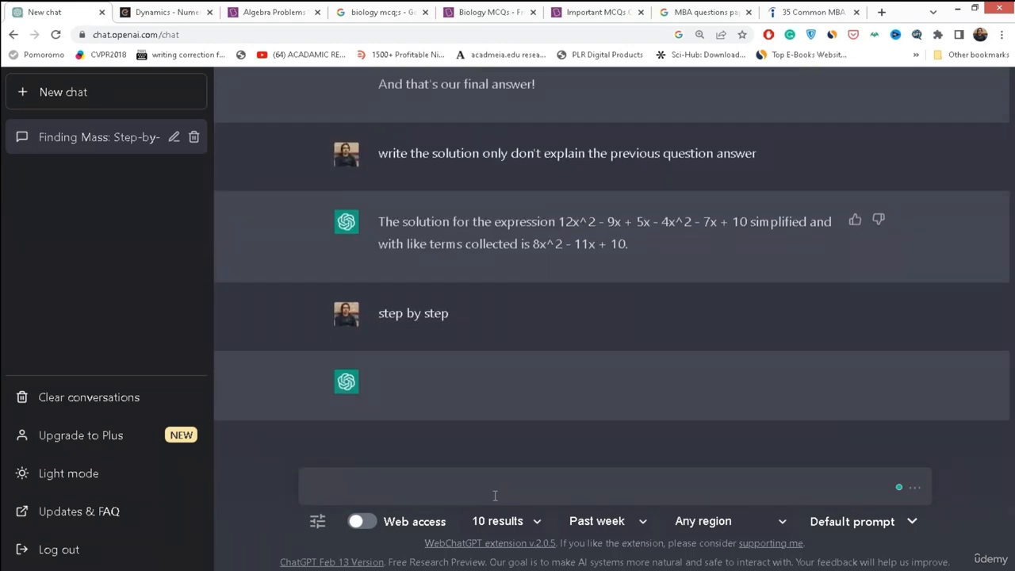
Step: Review the earlier explained algebra solution, including its grouped like terms, while the new response generates
{"action": "scroll", "coordinate": [389, 274], "scroll_direction": "up", "scroll_amount": 3}
{"action": "scroll", "coordinate": [439, 362], "scroll_direction": "down", "scroll_amount": 3}
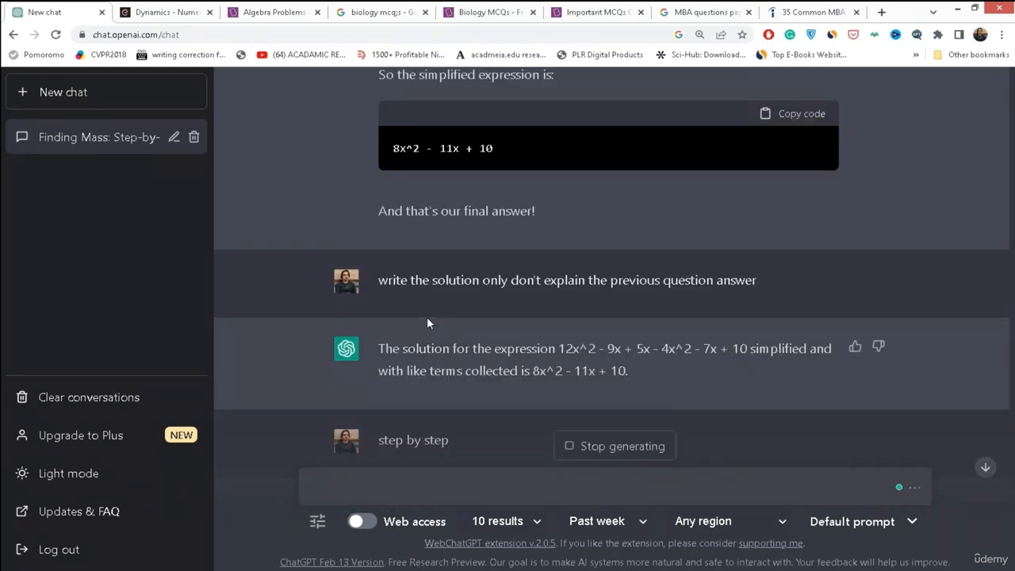
{"action": "scroll", "coordinate": [410, 213], "scroll_direction": "up", "scroll_amount": 5}
{"action": "scroll", "coordinate": [410, 210], "scroll_direction": "up", "scroll_amount": 7}
{"action": "scroll", "coordinate": [411, 211], "scroll_direction": "down", "scroll_amount": 4}
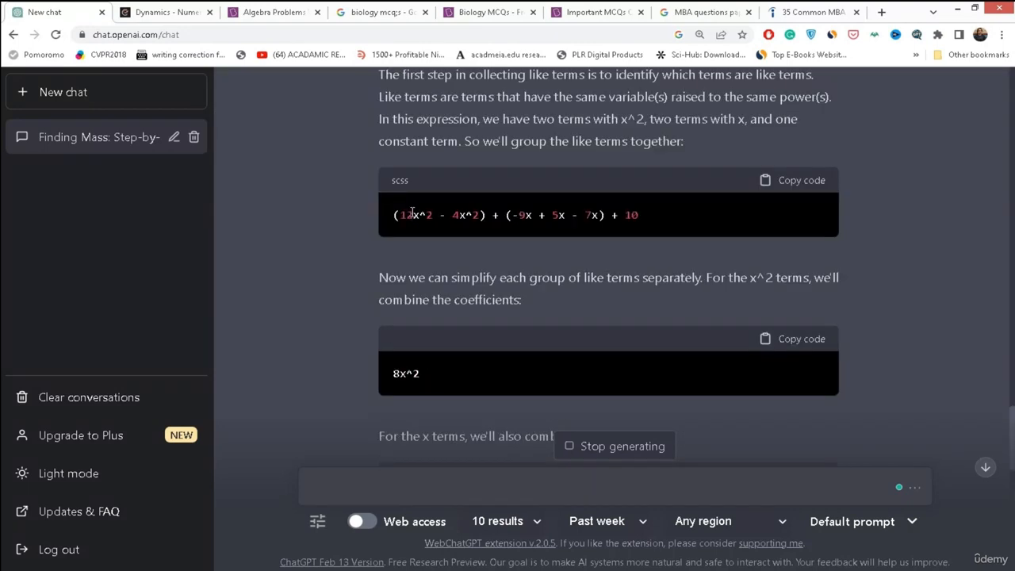
Step: Check the step-by-step solution and copy the Class 8 example "Solve (2x+y)²" from the BYJU'S algebra problems page
{"action": "scroll", "coordinate": [388, 214], "scroll_direction": "up", "scroll_amount": 1}
{"action": "scroll", "coordinate": [383, 217], "scroll_direction": "down", "scroll_amount": 10}
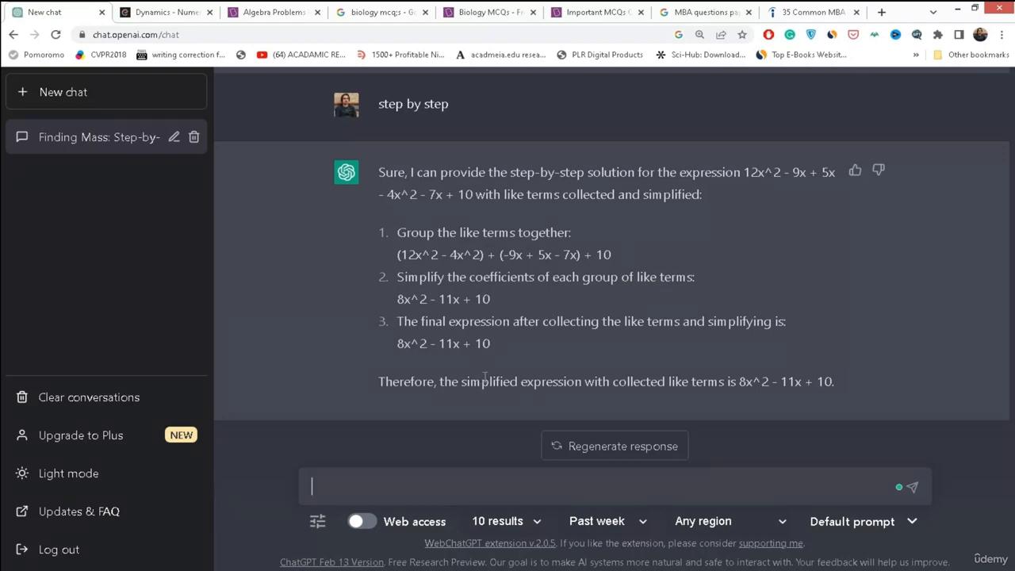
{"action": "key", "text": "ctrl+Tab"}
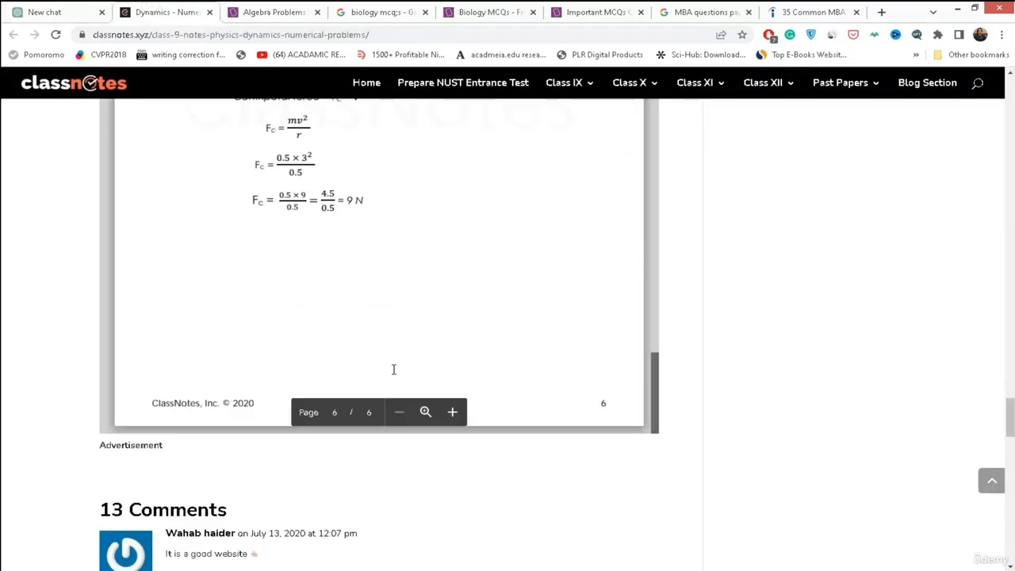
{"action": "left_click", "coordinate": [267, 10]}
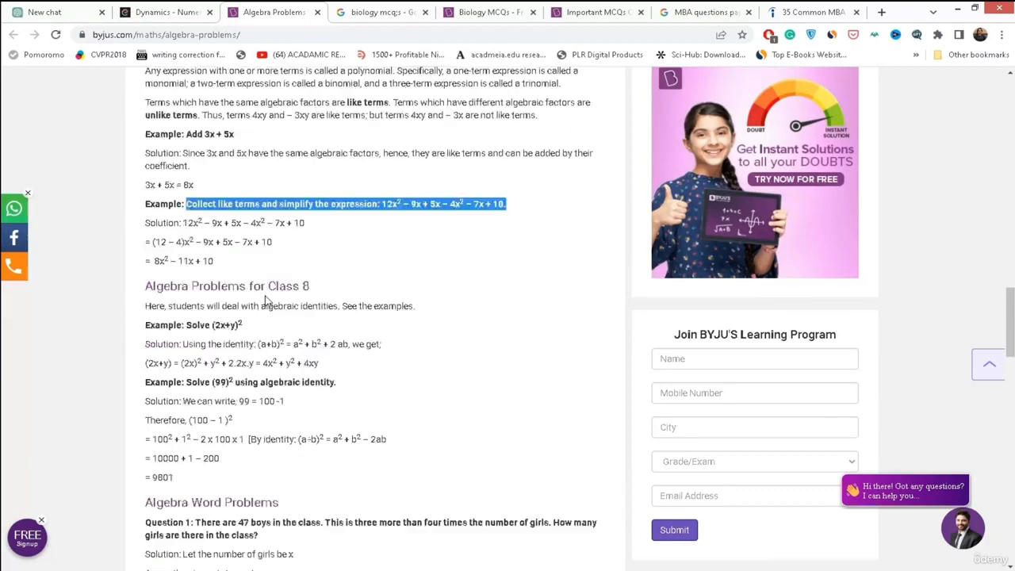
{"action": "scroll", "coordinate": [267, 300], "scroll_direction": "down", "scroll_amount": 3}
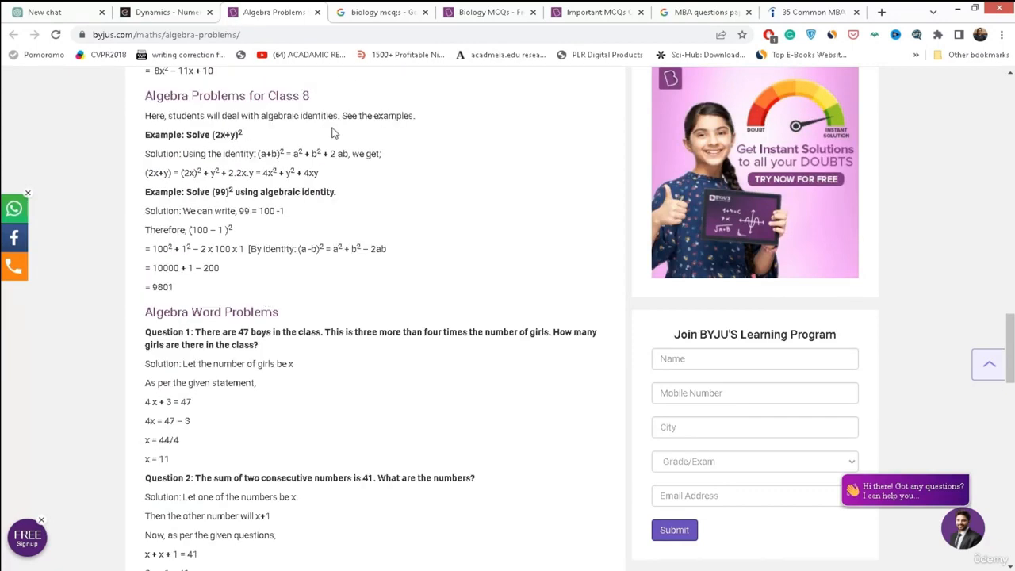
{"action": "left_click_drag", "start_coordinate": [188, 132], "coordinate": [241, 136]}
{"action": "right_click", "coordinate": [240, 136]}
{"action": "left_click", "coordinate": [243, 141]}
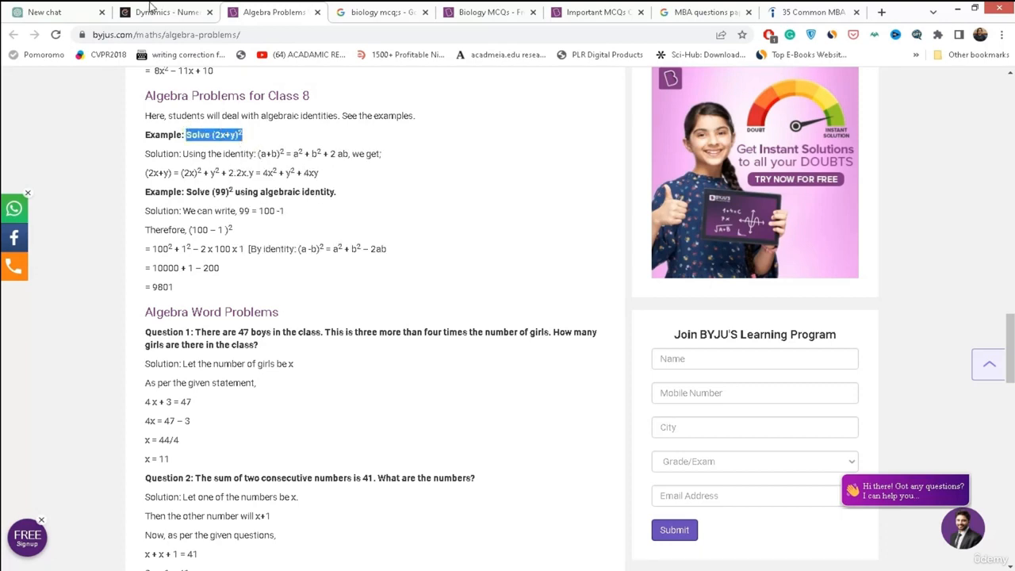
Step: In ChatGPT, edit the earlier 5th-grade algebra prompt, replacing its like-terms question with "Solve (2x+y)2", and resubmit it
{"action": "left_click", "coordinate": [56, 12]}
{"action": "scroll", "coordinate": [538, 194], "scroll_direction": "up", "scroll_amount": 6}
{"action": "scroll", "coordinate": [538, 195], "scroll_direction": "down", "scroll_amount": 1}
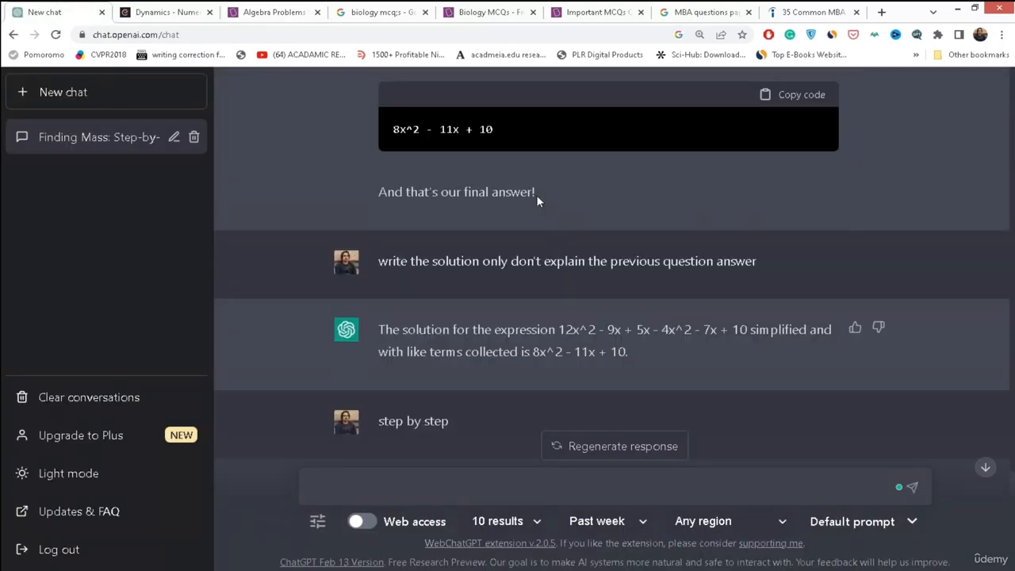
{"action": "scroll", "coordinate": [540, 204], "scroll_direction": "up", "scroll_amount": 10}
{"action": "scroll", "coordinate": [541, 210], "scroll_direction": "up", "scroll_amount": 8}
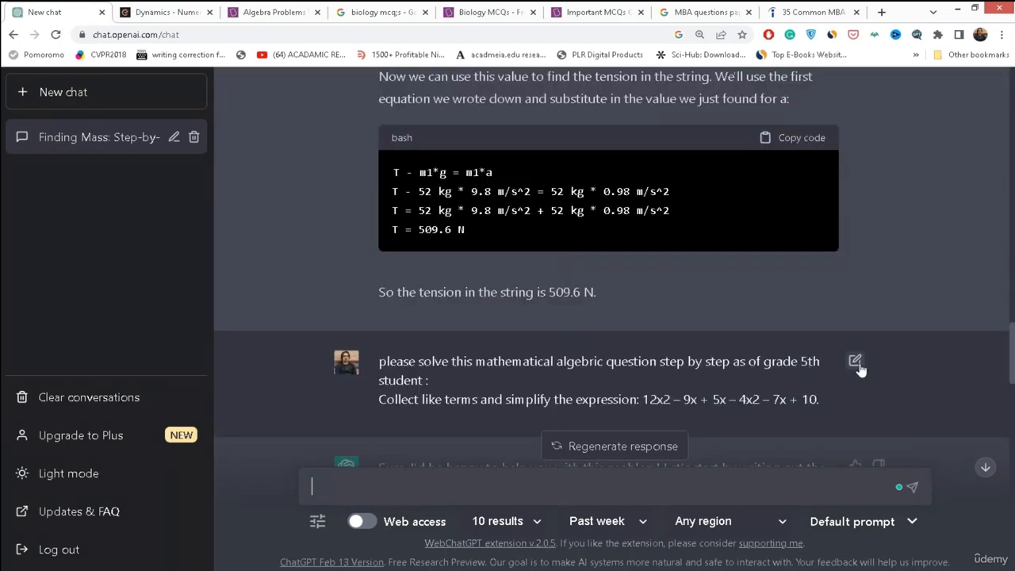
{"action": "left_click", "coordinate": [860, 362]}
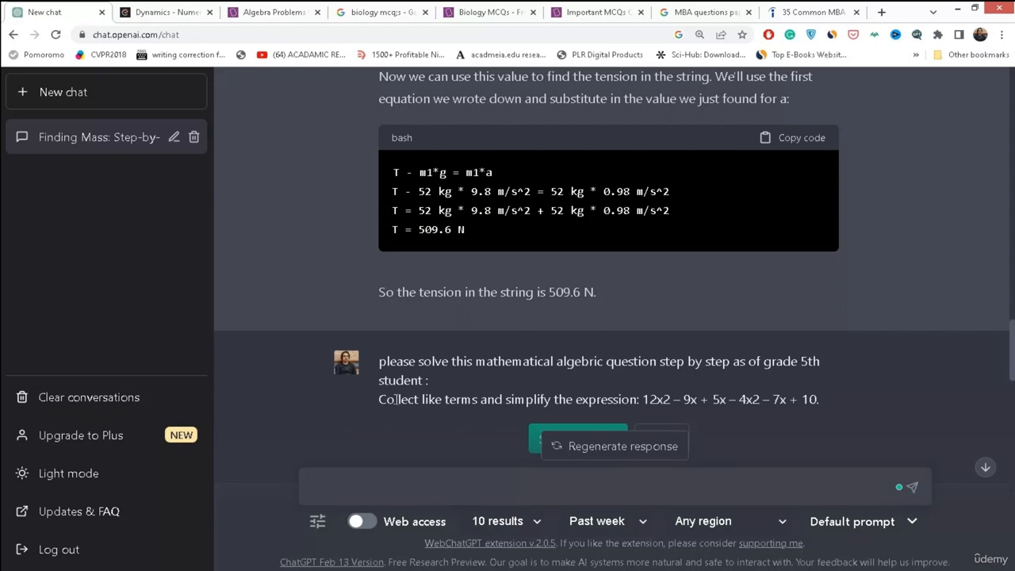
{"action": "left_click_drag", "start_coordinate": [379, 406], "coordinate": [770, 399]}
{"action": "key", "text": "BackSpace"}
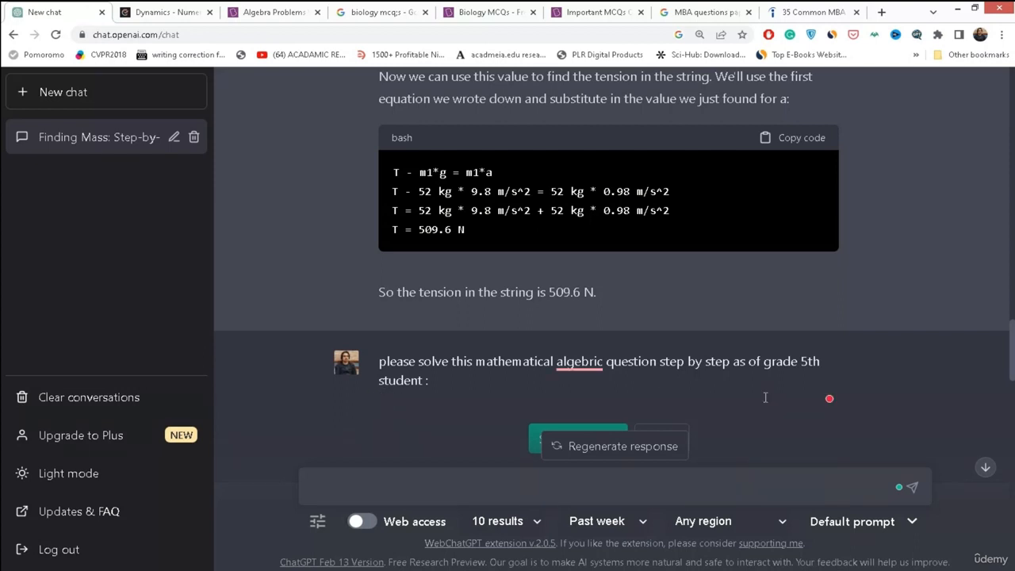
{"action": "type", "text": "Solve (2x+y)2"}
{"action": "scroll", "coordinate": [563, 369], "scroll_direction": "down", "scroll_amount": 2}
{"action": "left_click", "coordinate": [567, 313]}
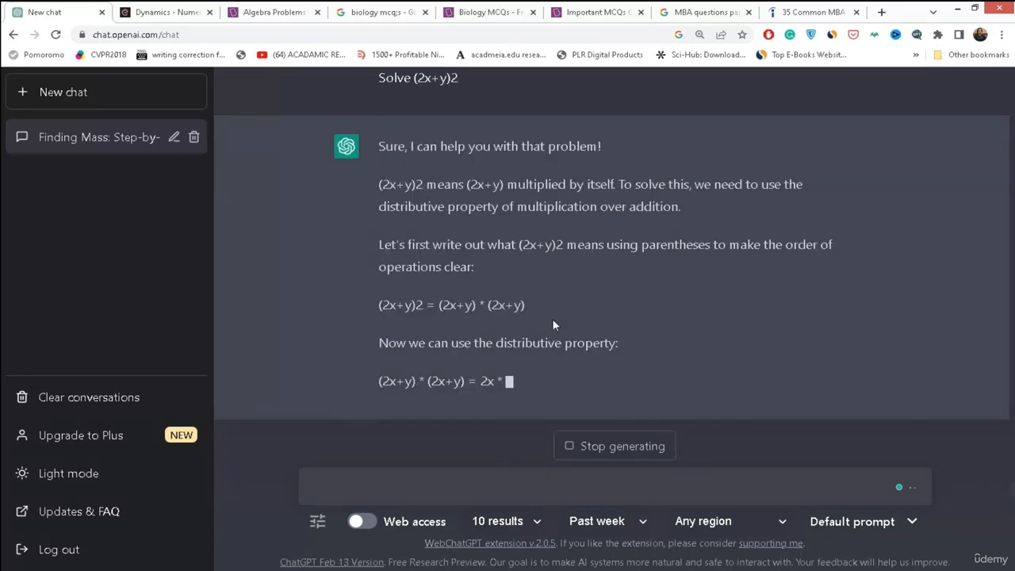
Step: Examine how the generating response expands (2x+y)2 and applies the distributive property
{"action": "left_click_drag", "start_coordinate": [488, 245], "coordinate": [679, 247]}
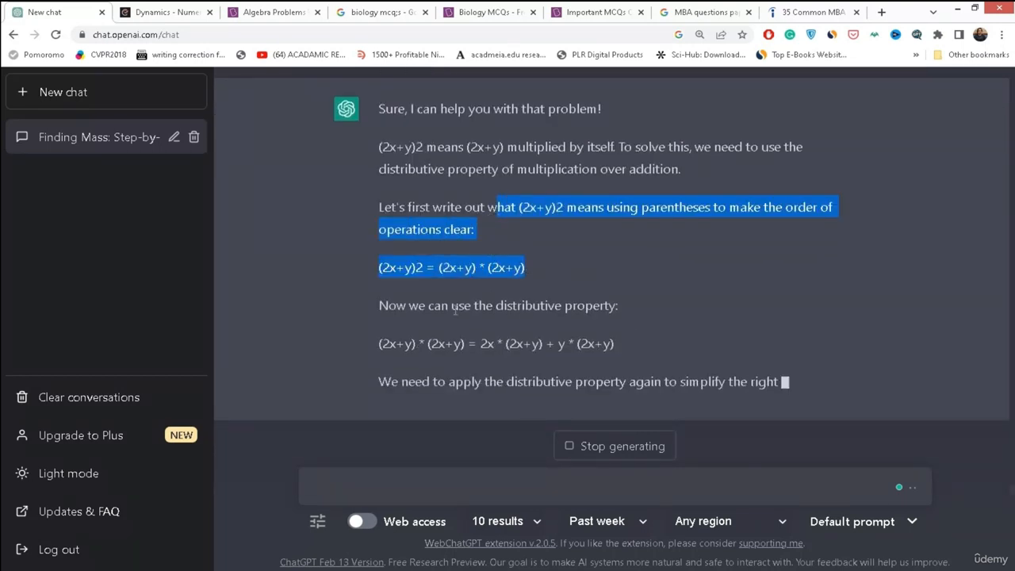
{"action": "left_click", "coordinate": [409, 308]}
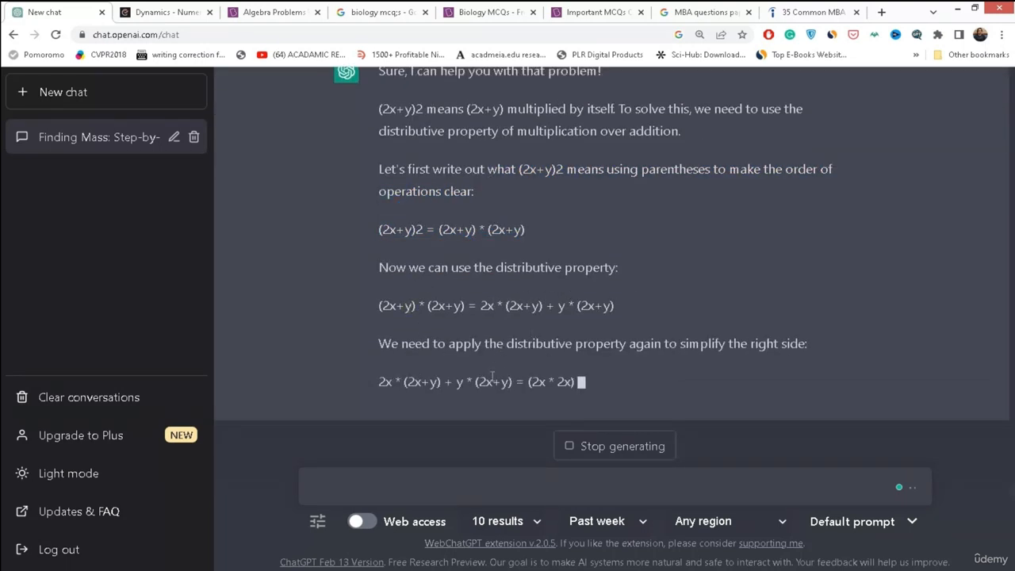